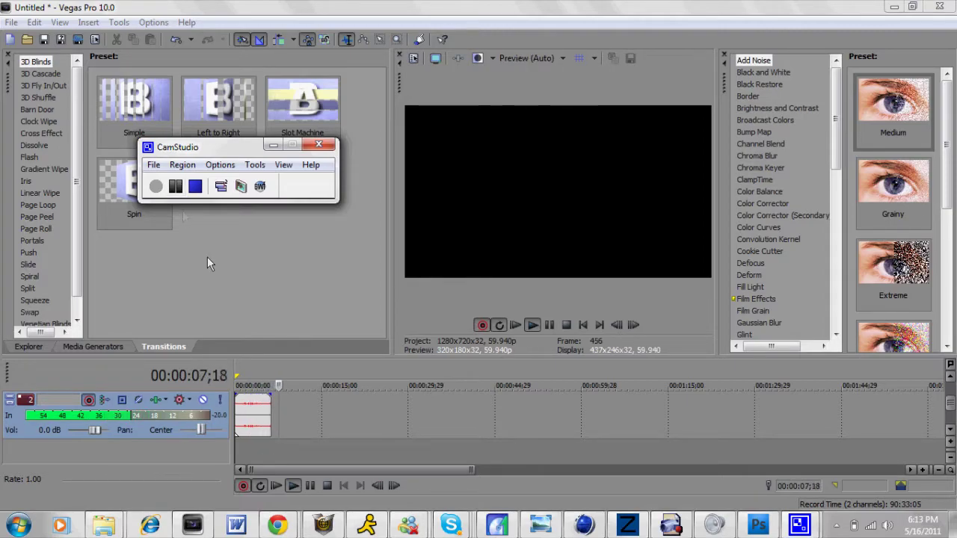
# Step: Open your own YouTube channel page in Chrome and scroll through it
pyautogui.moveTo(284, 524)
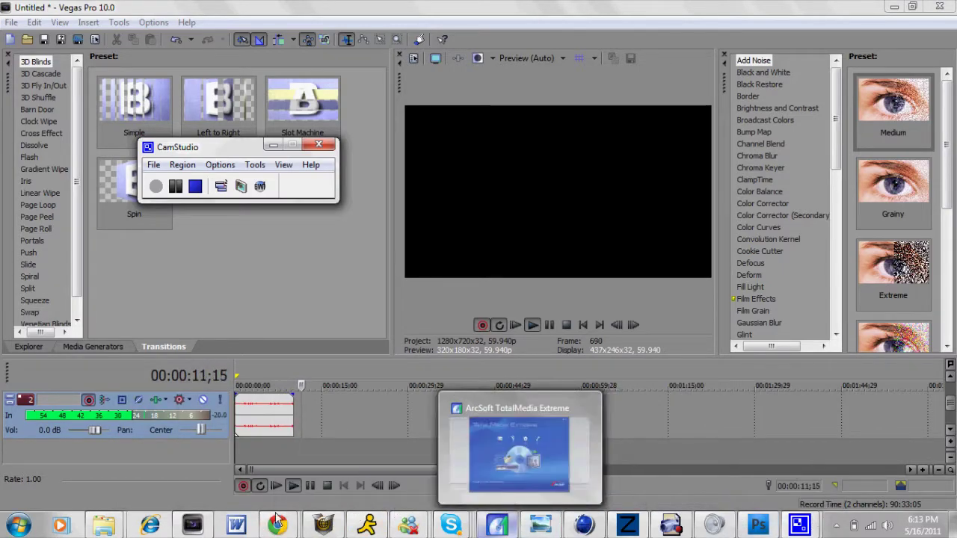
pyautogui.click(335, 454)
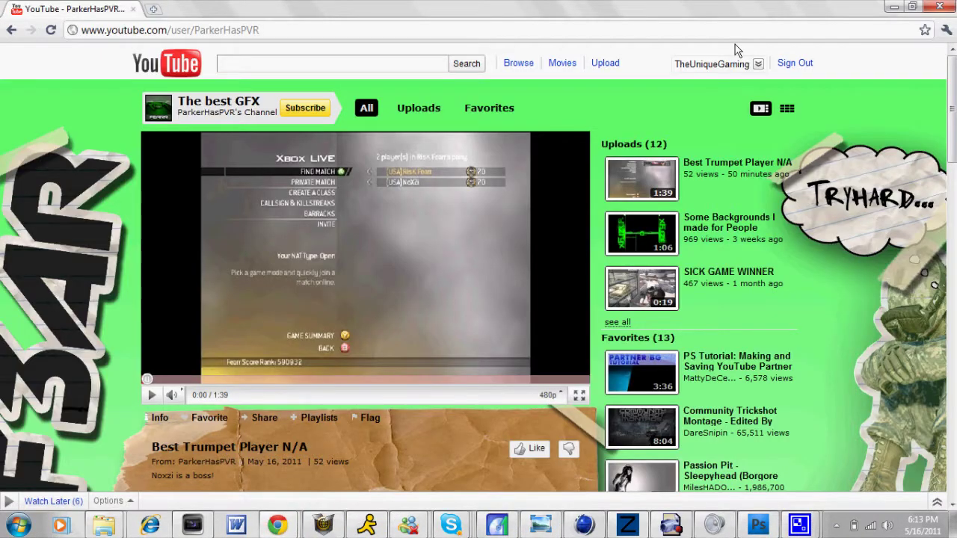
pyautogui.click(723, 64)
pyautogui.click(782, 94)
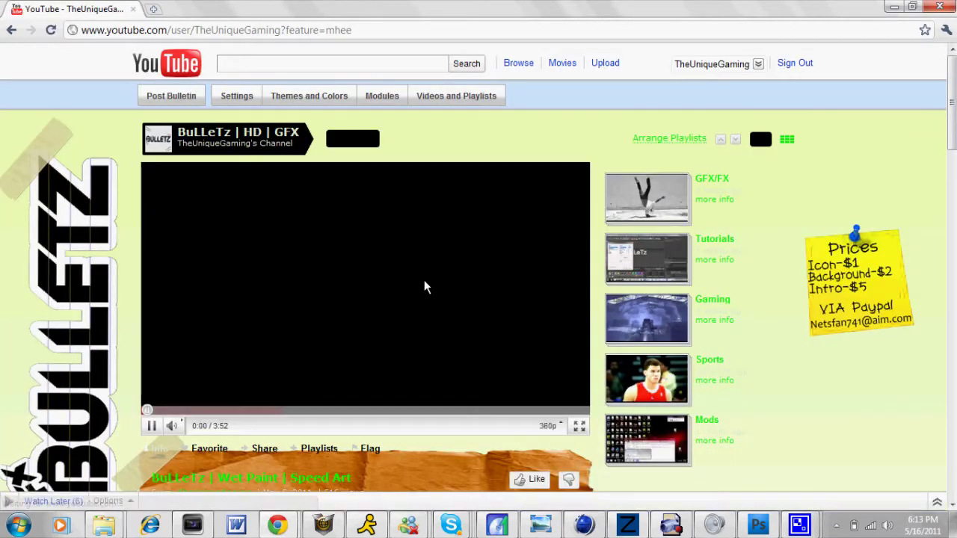
pyautogui.moveTo(953, 120); pyautogui.dragTo(954, 139)
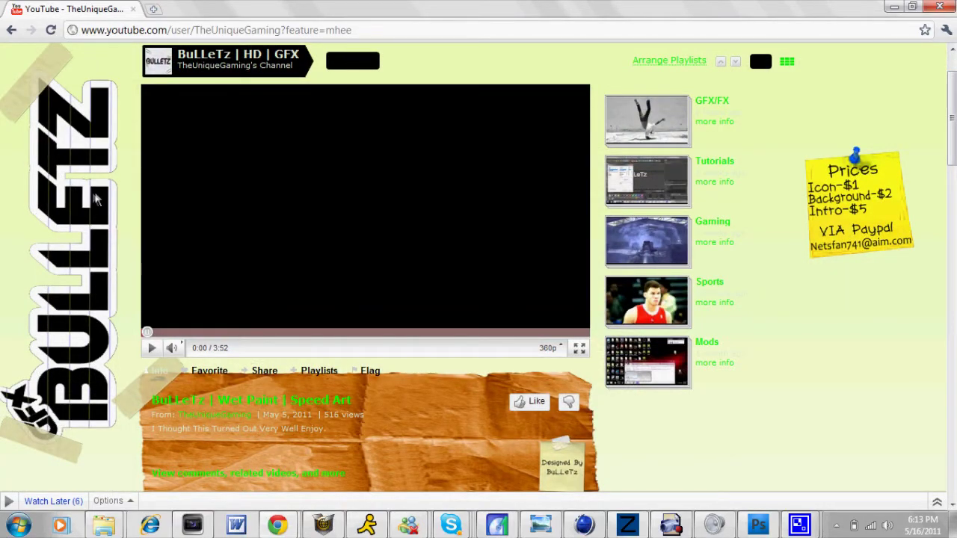
pyautogui.moveTo(953, 134); pyautogui.dragTo(952, 180)
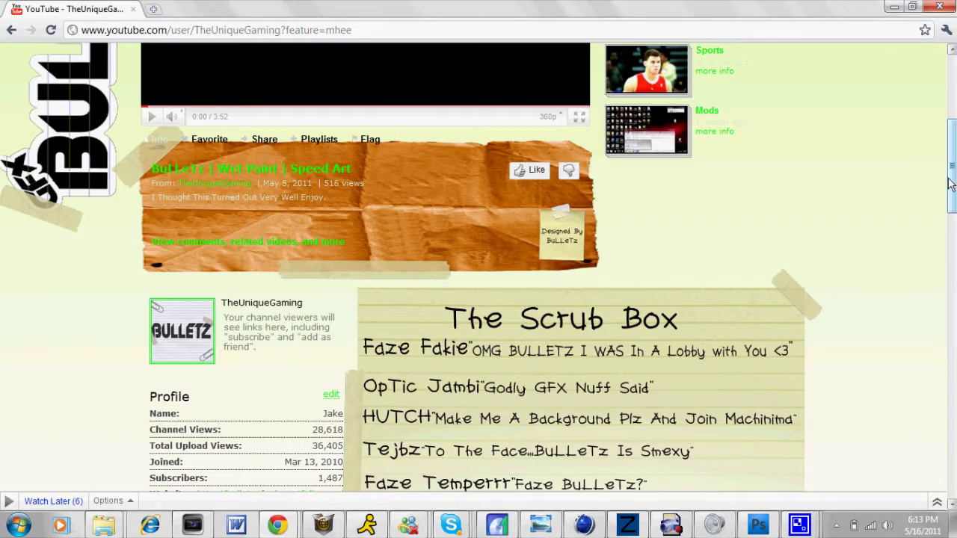
pyautogui.moveTo(952, 183); pyautogui.dragTo(915, 327)
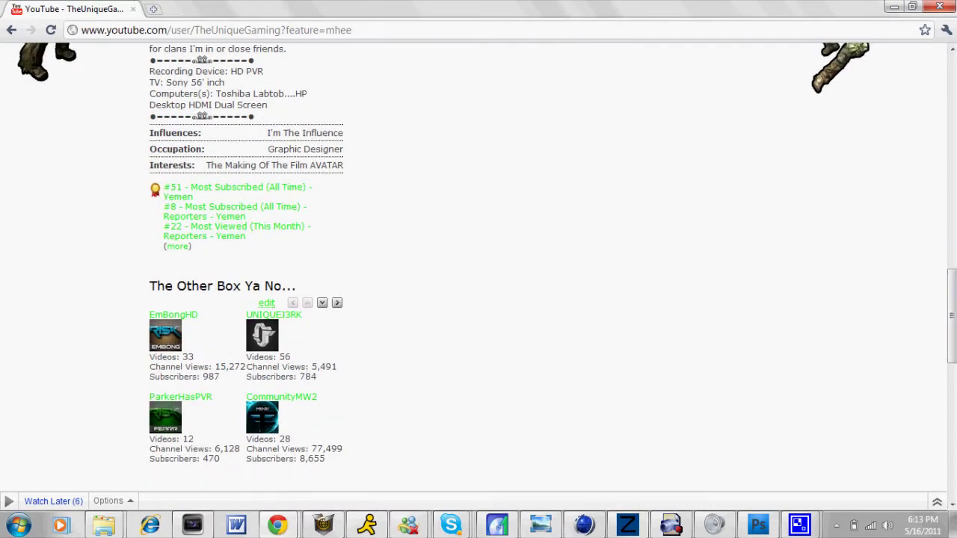
# Step: Browse another creator's channel, then return to Photoshop to start a 1280 × 720 document
pyautogui.click(166, 423)
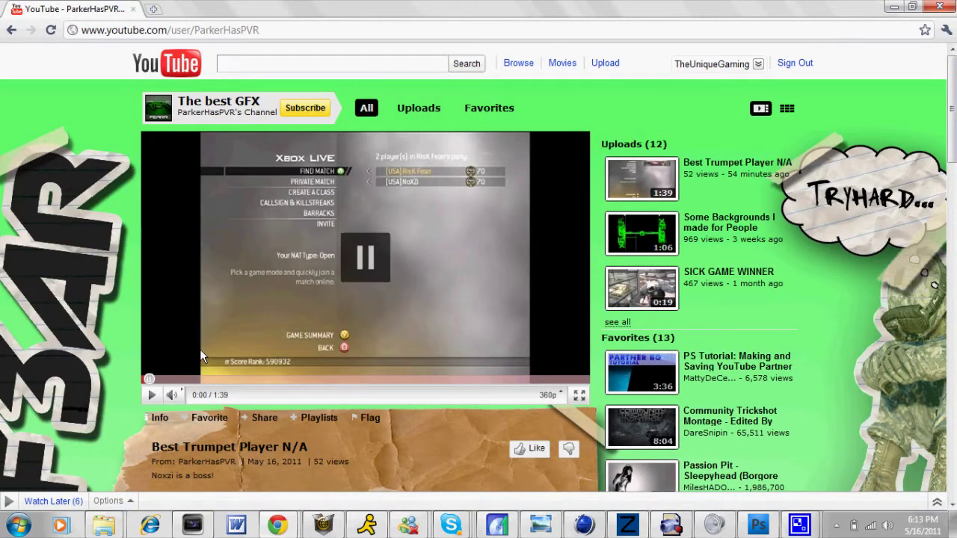
pyautogui.moveTo(951, 142)
pyautogui.mouseDown()
pyautogui.moveTo(954, 309)
pyautogui.moveTo(952, 129)
pyautogui.mouseUp()
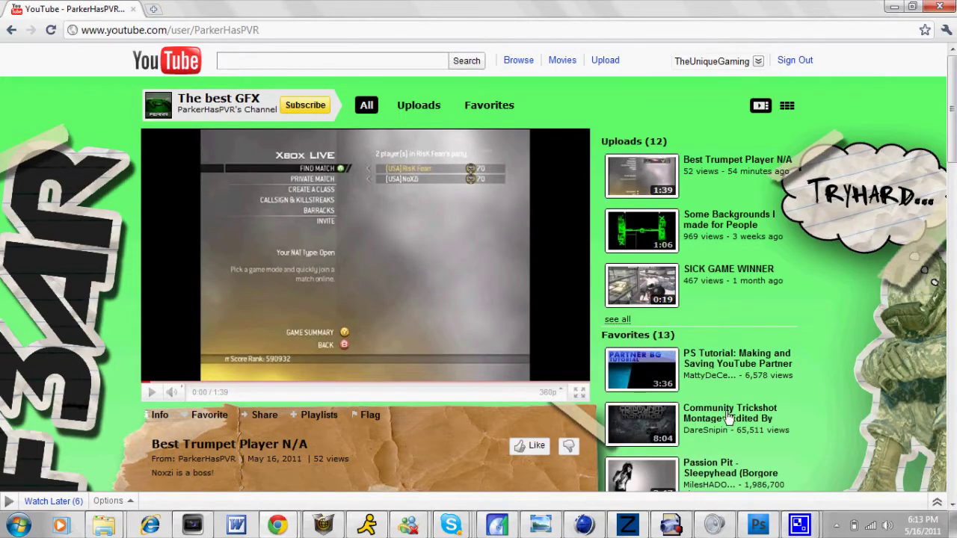
pyautogui.click(757, 526)
pyautogui.click(41, 12)
pyautogui.click(57, 29)
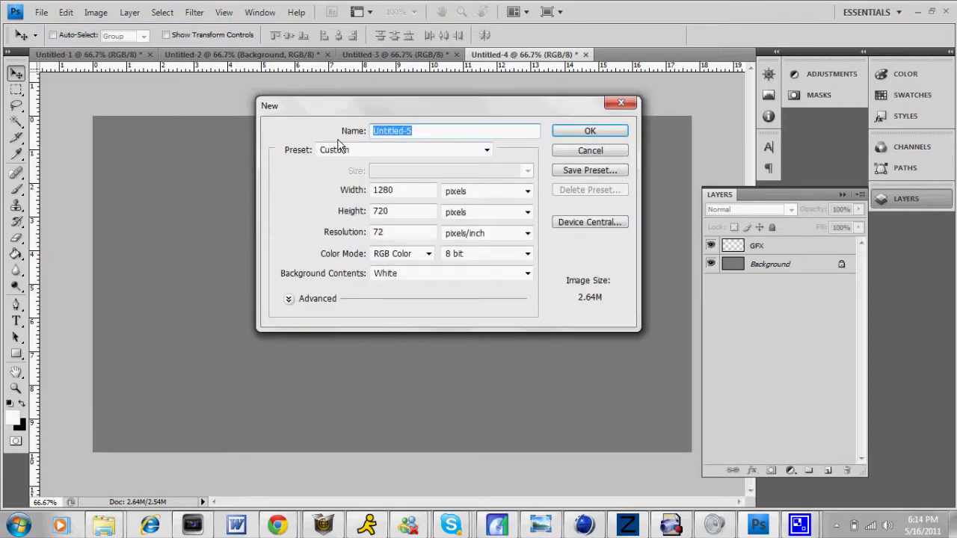
# Step: Create a 1280×720 pixel canvas, Paint Bucket fill it dark grey, and begin a text entry
pyautogui.click(588, 133)
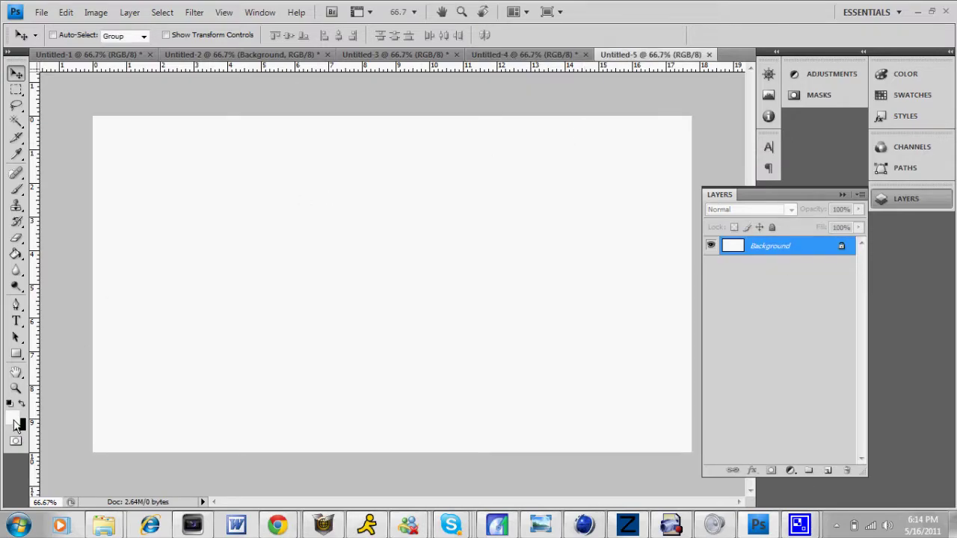
pyautogui.click(17, 255)
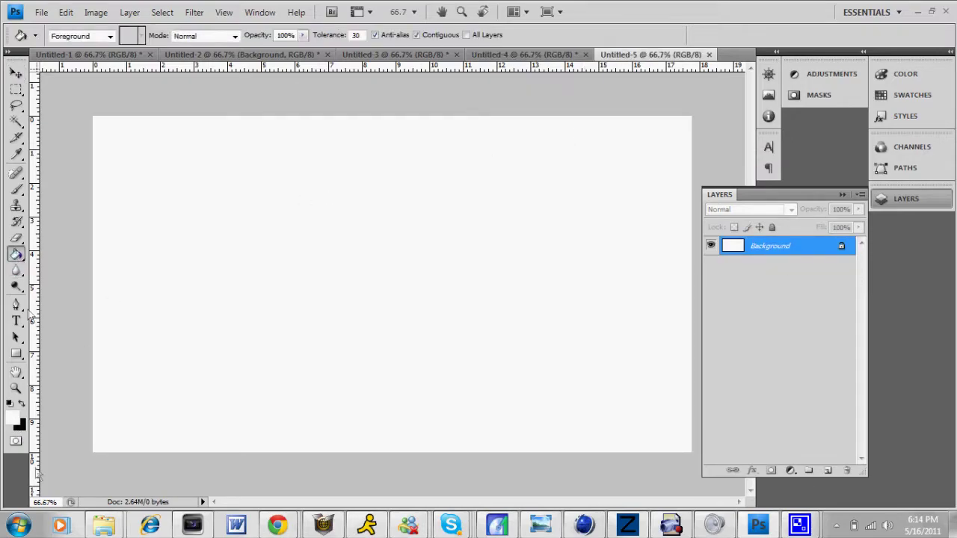
pyautogui.click(15, 417)
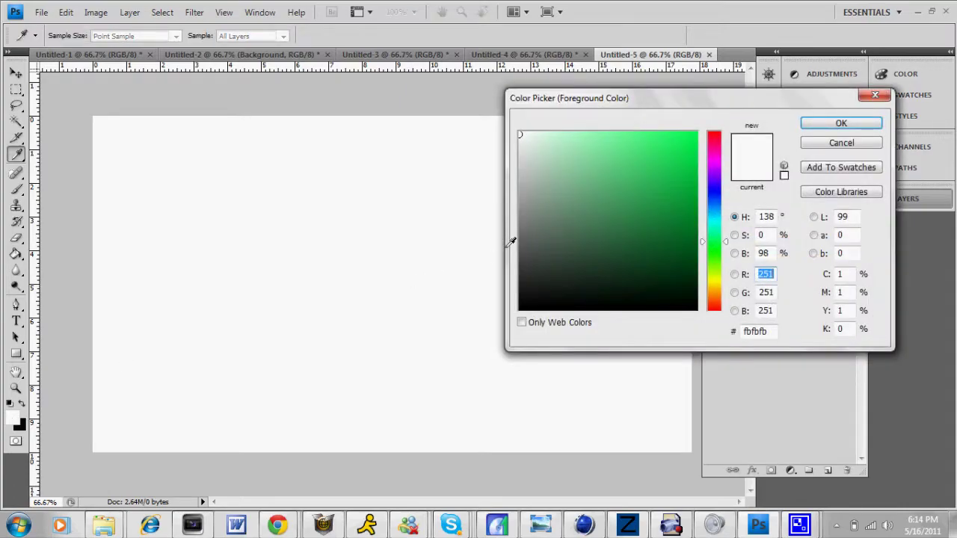
pyautogui.click(522, 235)
pyautogui.click(811, 123)
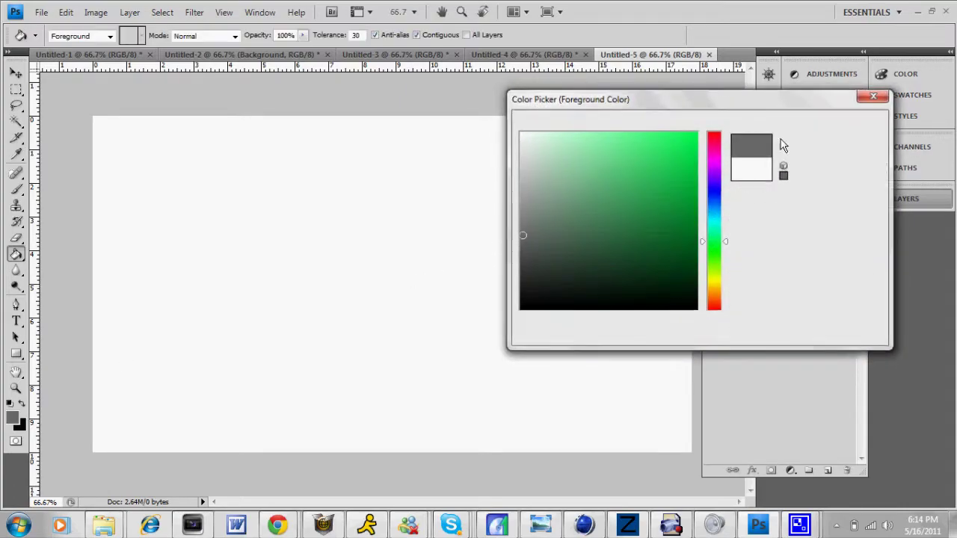
pyautogui.click(487, 291)
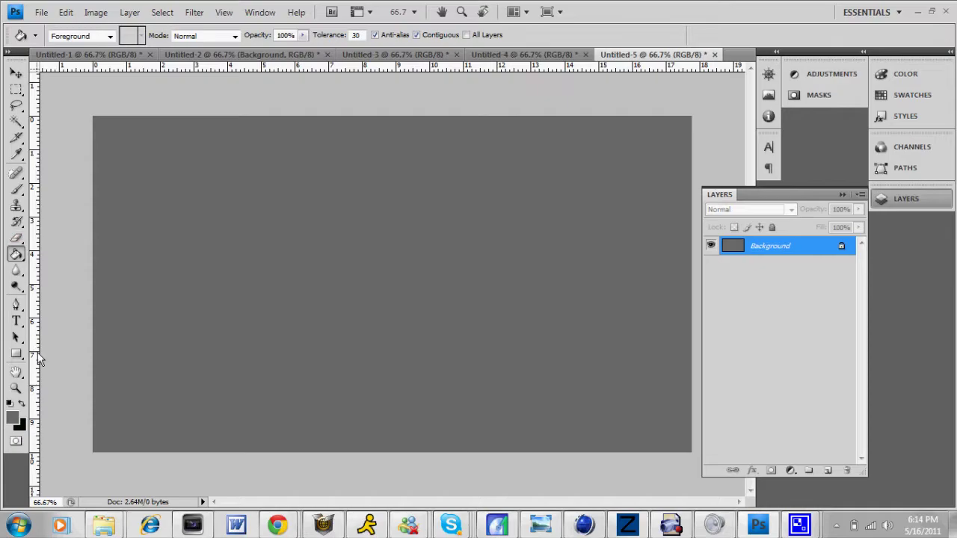
pyautogui.click(16, 321)
pyautogui.click(297, 266)
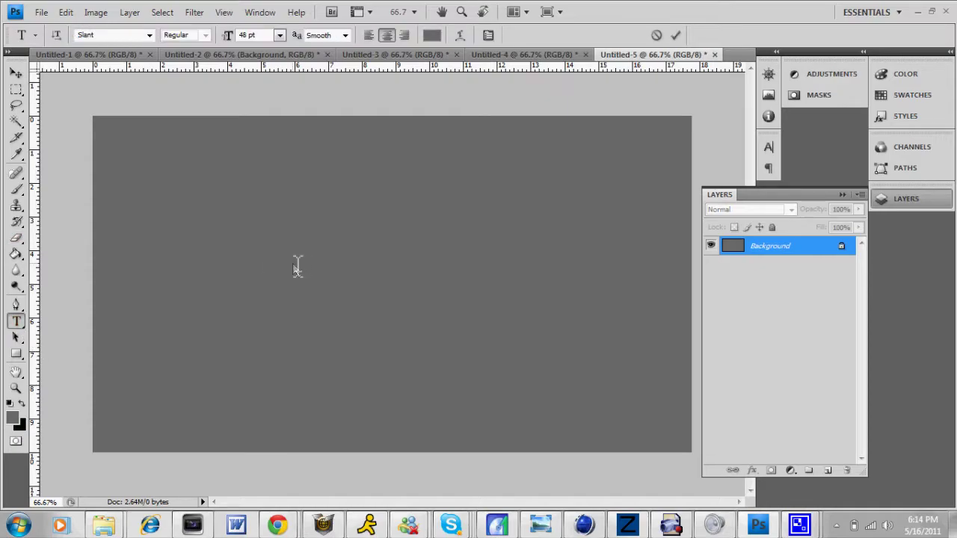
# Step: Type BULLETZ in white lettering, correcting the typos along the way
pyautogui.click(14, 415)
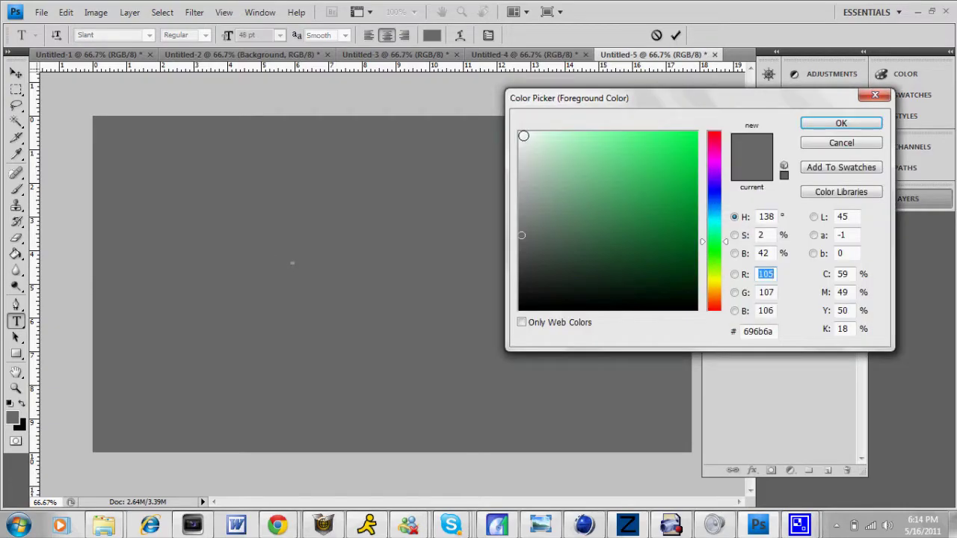
pyautogui.click(524, 136)
pyautogui.click(837, 124)
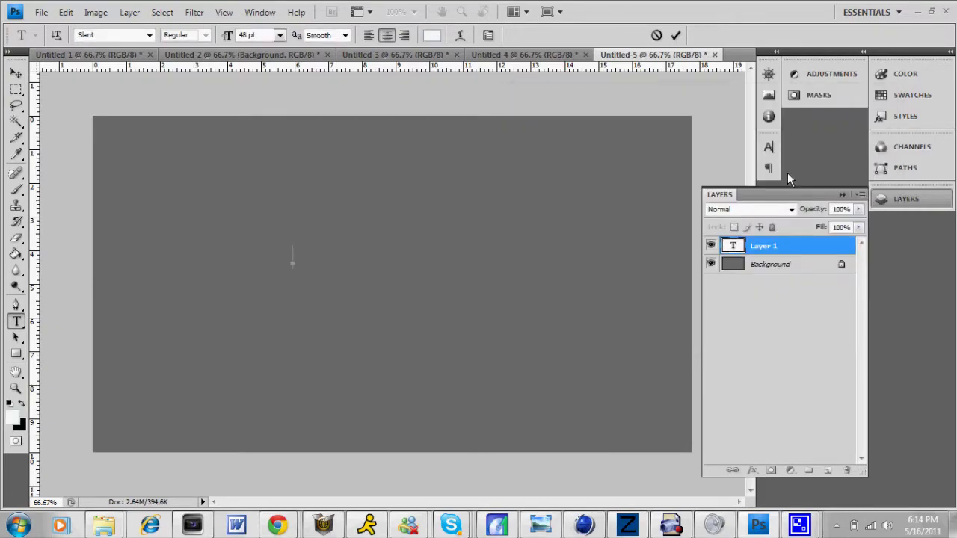
pyautogui.write('AU')
pyautogui.press('BackSpace')
pyautogui.write('BUU')
pyautogui.press('BackSpace')
pyautogui.write('LLETZ')
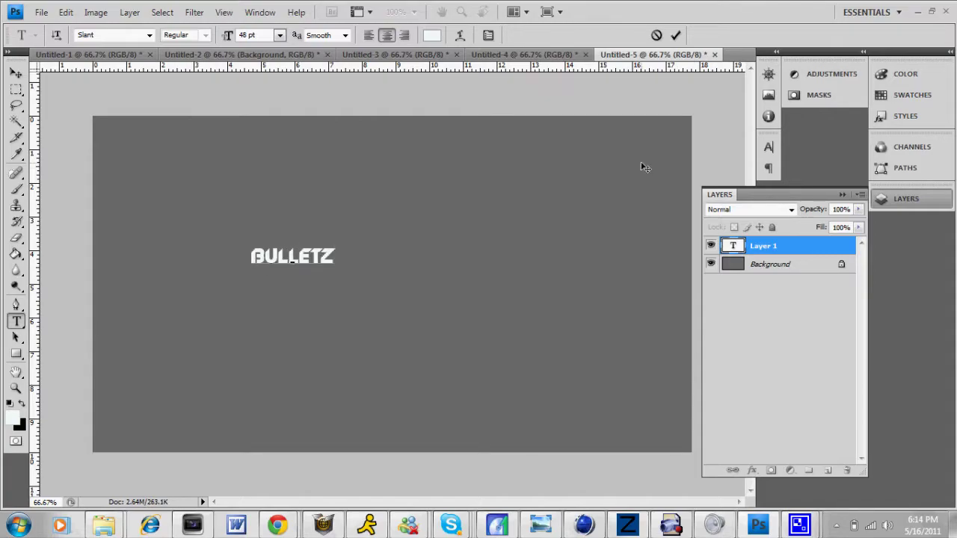
# Step: Resize BULLETZ to 120 pt, move it toward the canvas centre, and commit it
pyautogui.hotkey('ctrl', 'a')
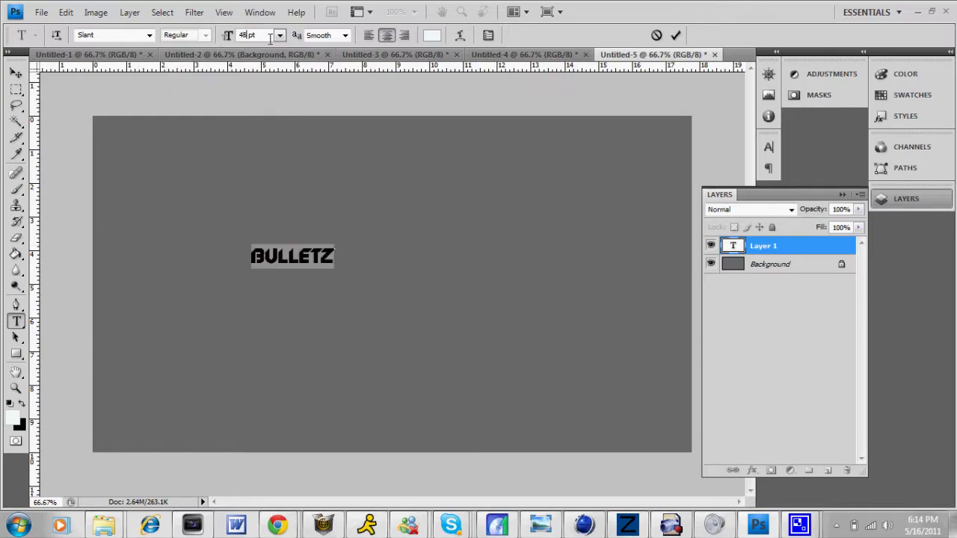
pyautogui.write('120')
pyautogui.press('Return')
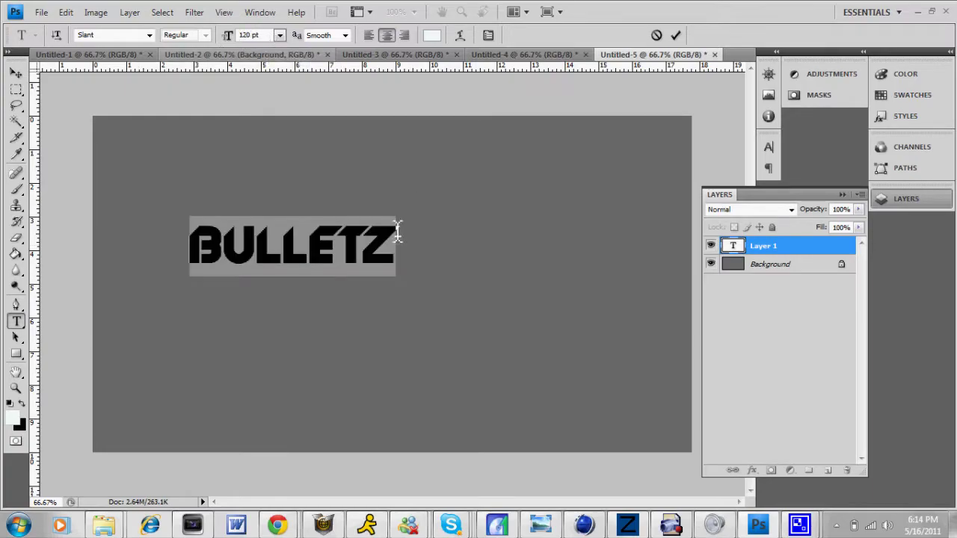
pyautogui.moveTo(512, 312); pyautogui.dragTo(581, 331)
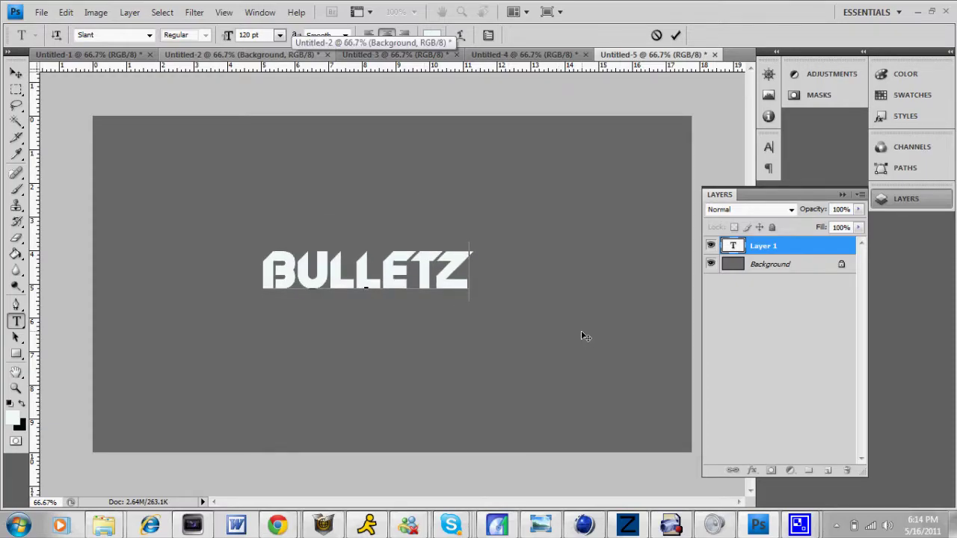
pyautogui.click(749, 303)
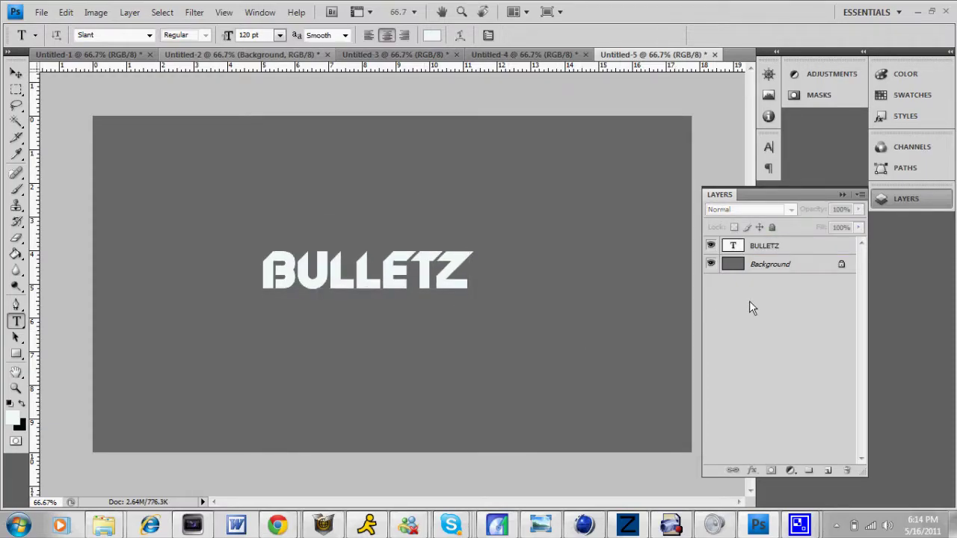
# Step: Add a white GFX text entry up and left of BULLETZ
pyautogui.click(114, 319)
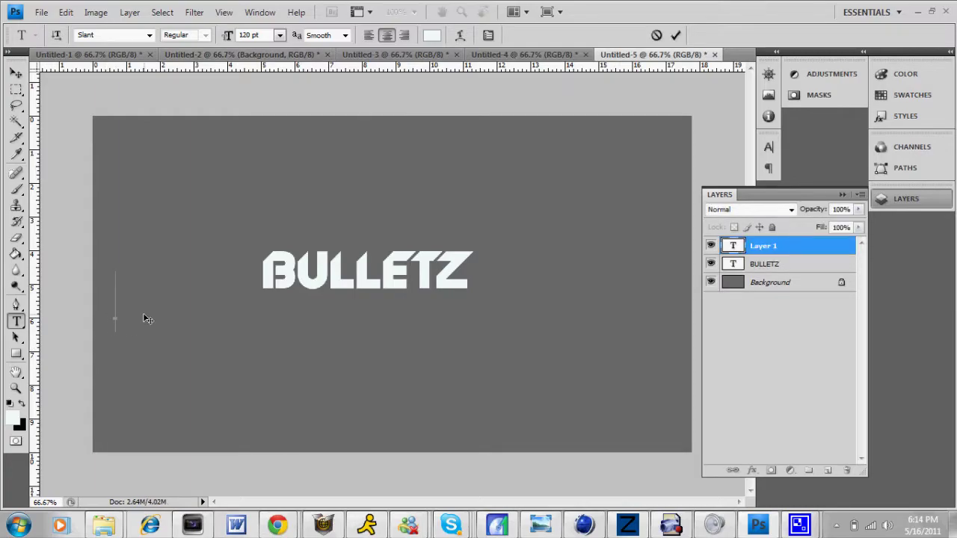
pyautogui.write('GFX')
pyautogui.moveTo(250, 359); pyautogui.dragTo(342, 293)
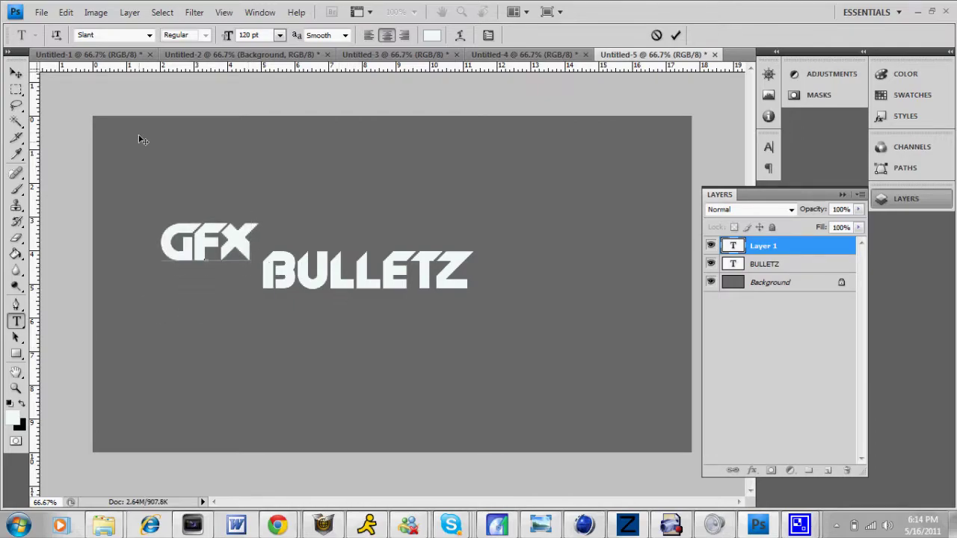
pyautogui.moveTo(252, 222); pyautogui.dragTo(150, 226)
# Step: Scale GFX to about 43%, rotate it −44.9° over BULLETZ's B, and apply
pyautogui.click(66, 12)
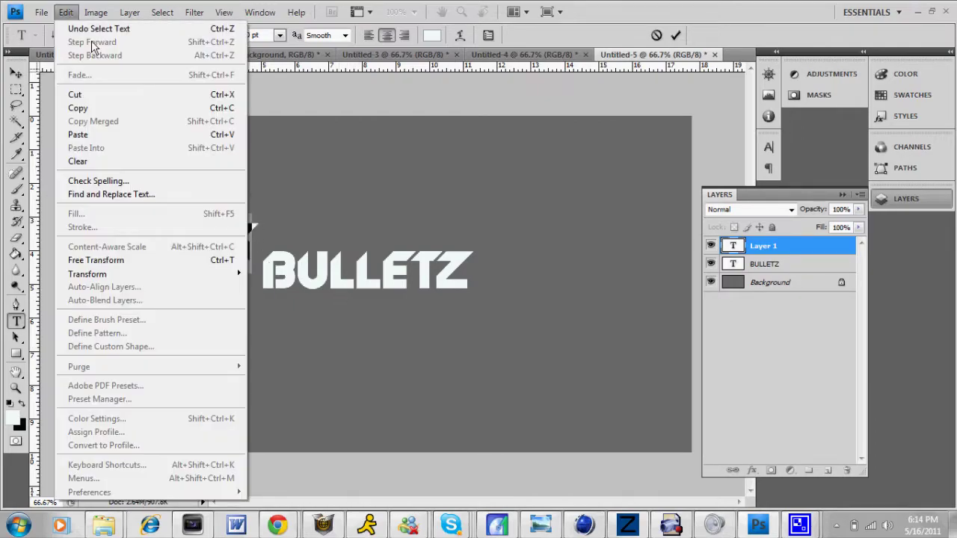
pyautogui.moveTo(202, 276)
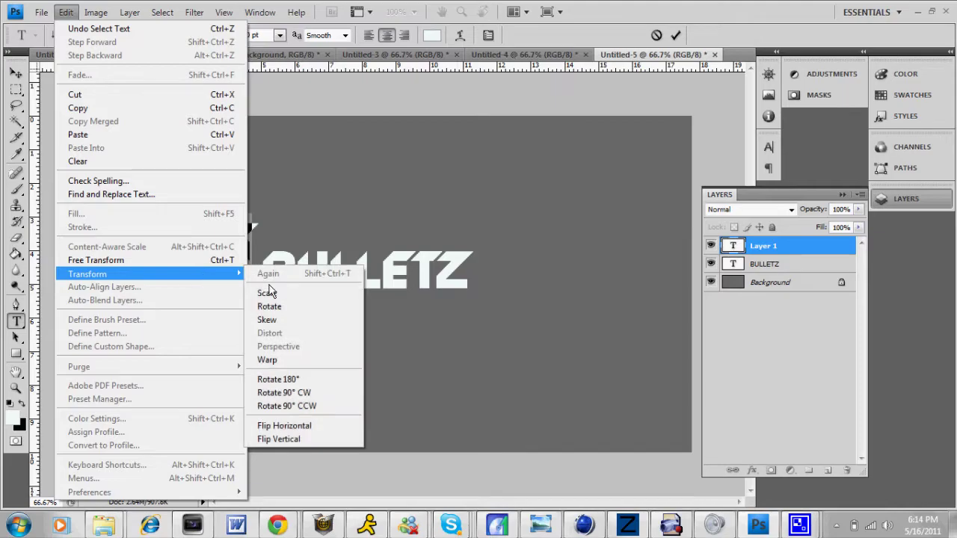
pyautogui.click(272, 295)
pyautogui.moveTo(258, 216); pyautogui.dragTo(268, 250)
pyautogui.rightClick(194, 258)
pyautogui.click(224, 303)
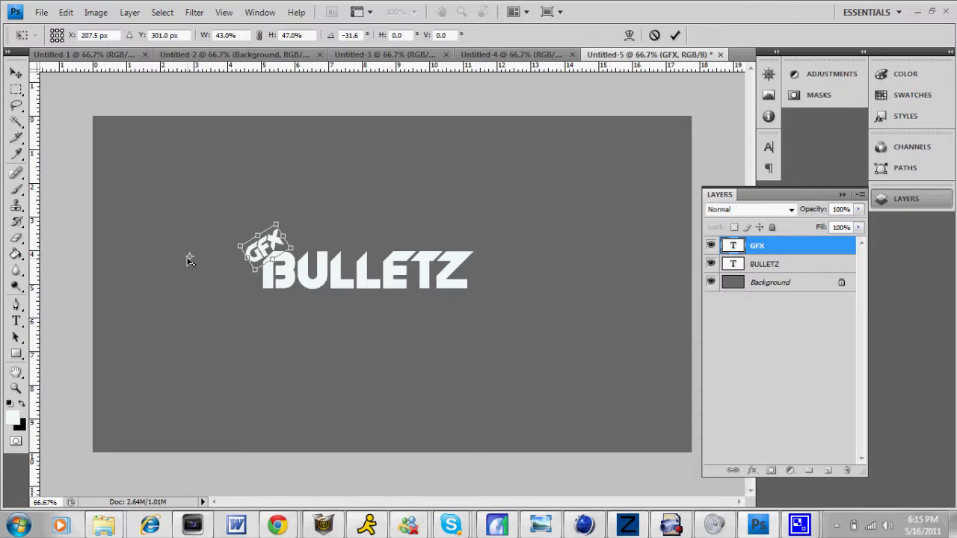
pyautogui.moveTo(189, 258); pyautogui.dragTo(272, 249)
pyautogui.rightClick(273, 247)
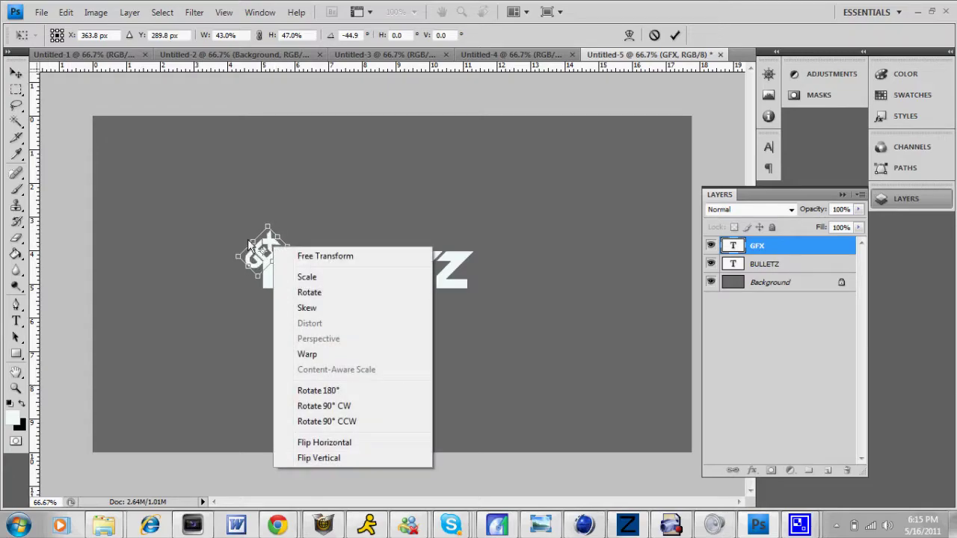
pyautogui.click(17, 87)
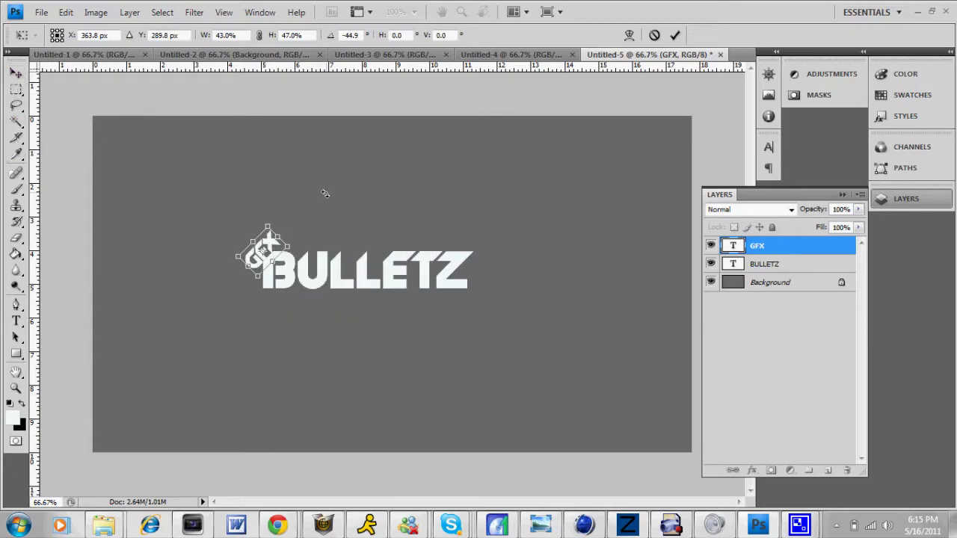
pyautogui.click(15, 73)
pyautogui.click(380, 192)
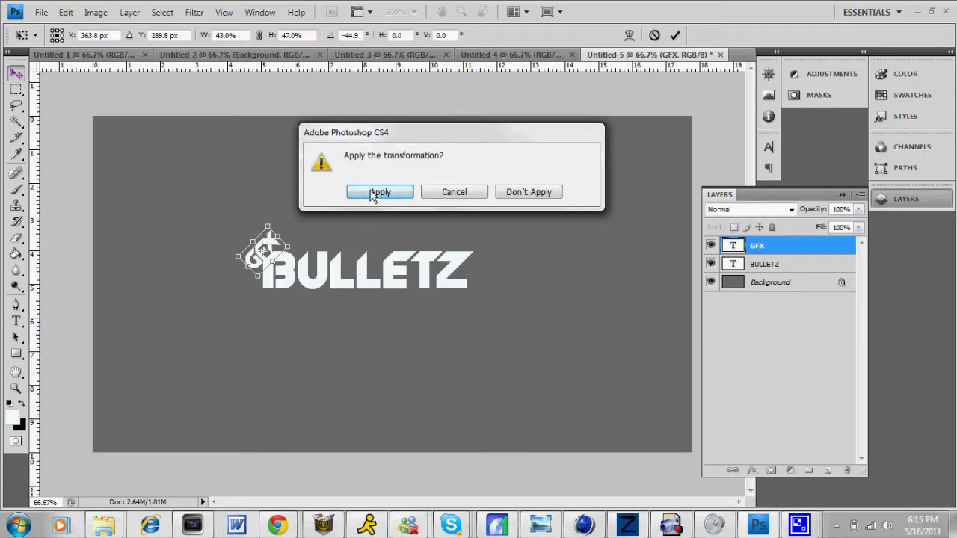
# Step: Give the BULLETZ layer a 10 px black outside stroke
pyautogui.click(750, 325)
pyautogui.click(782, 268)
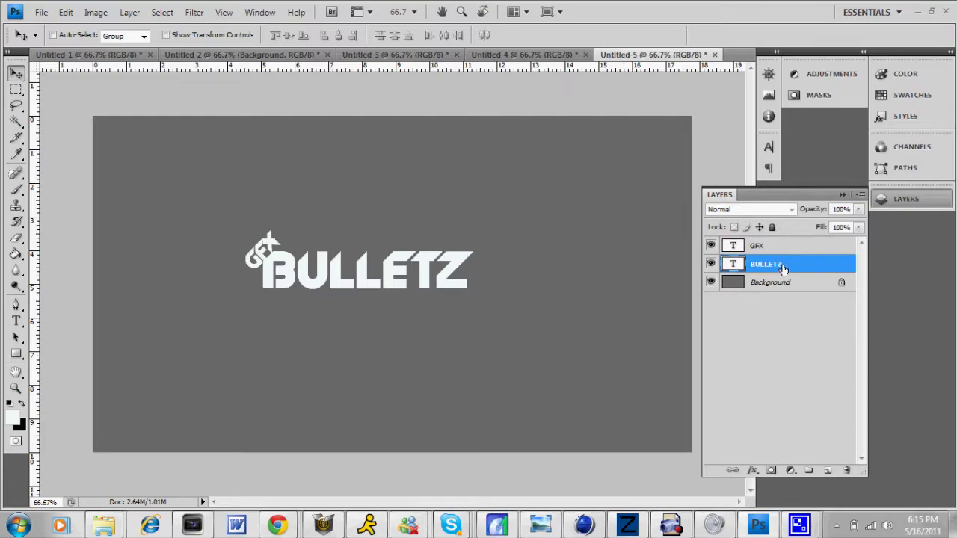
pyautogui.doubleClick(782, 268)
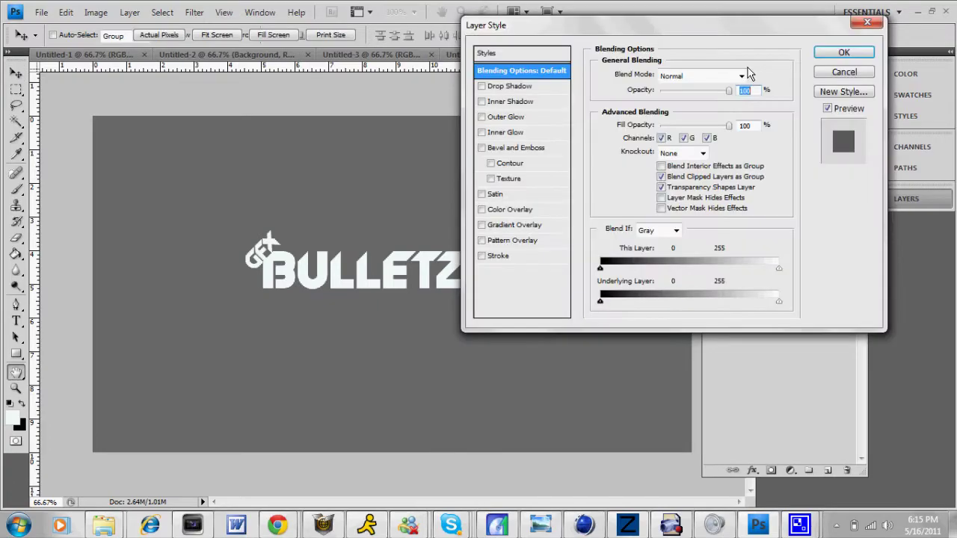
pyautogui.click(498, 257)
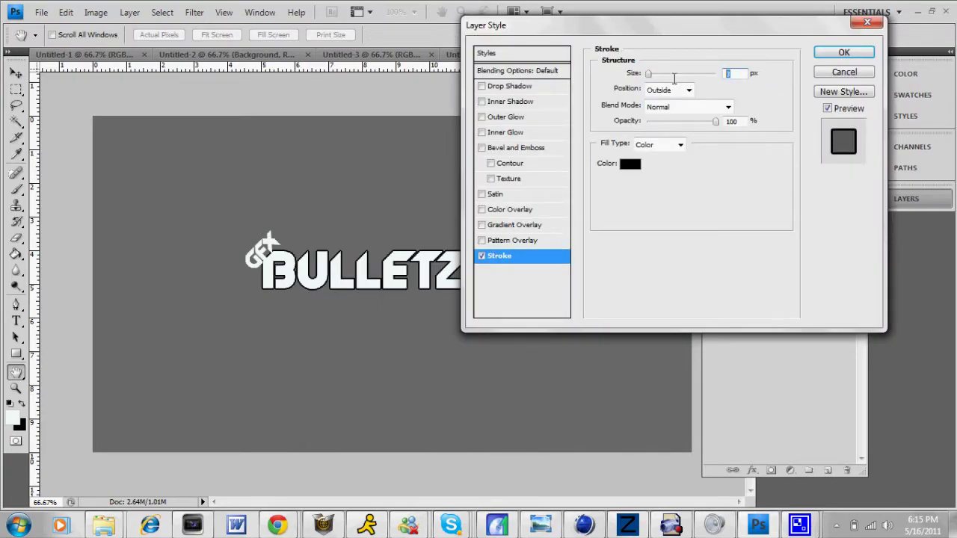
pyautogui.write('10')
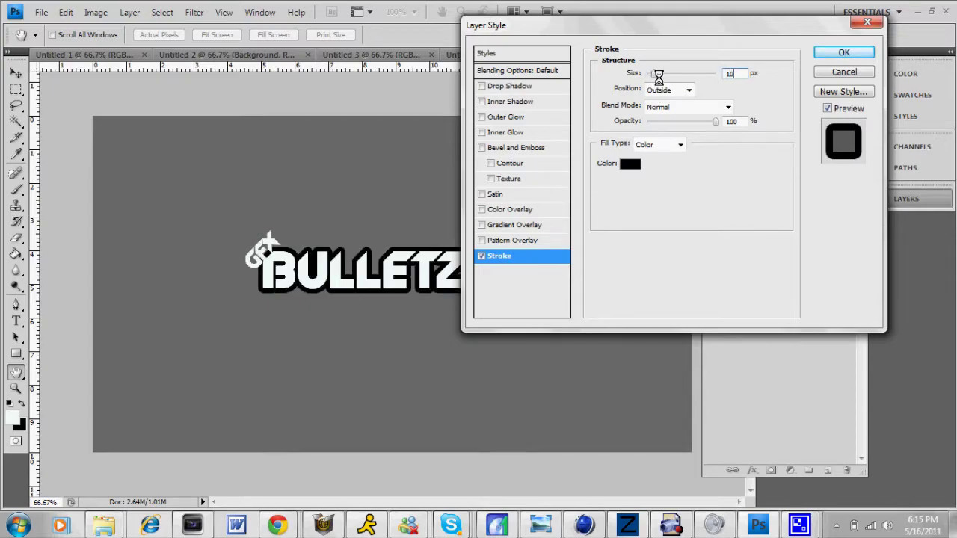
pyautogui.click(843, 52)
# Step: Add a matching 3 px black stroke to the GFX tag
pyautogui.click(782, 246)
pyautogui.doubleClick(782, 247)
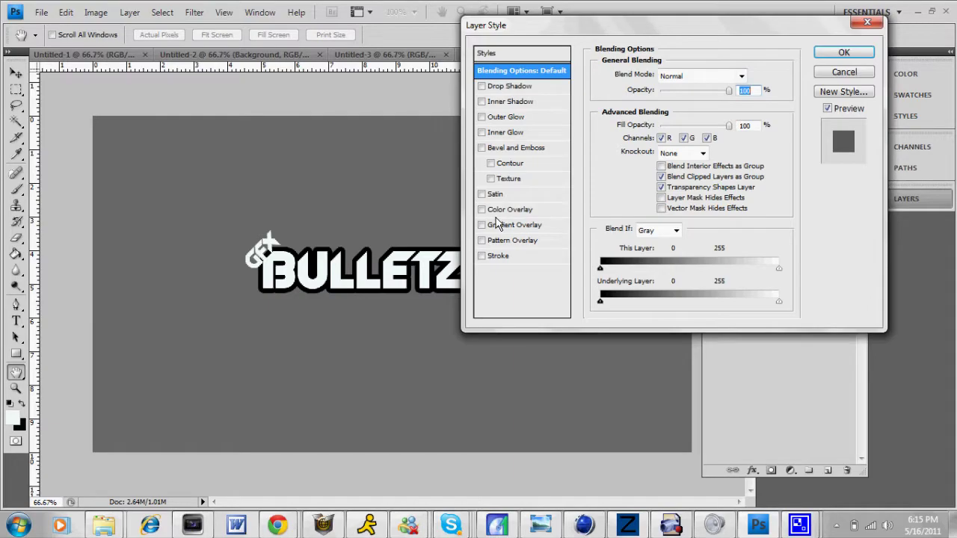
pyautogui.click(506, 257)
pyautogui.click(845, 52)
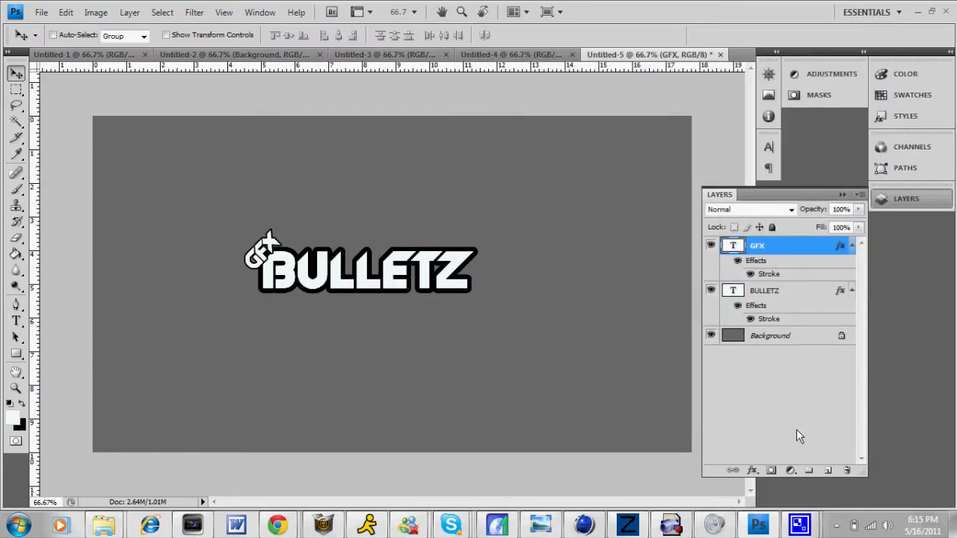
pyautogui.click(796, 429)
pyautogui.click(770, 299)
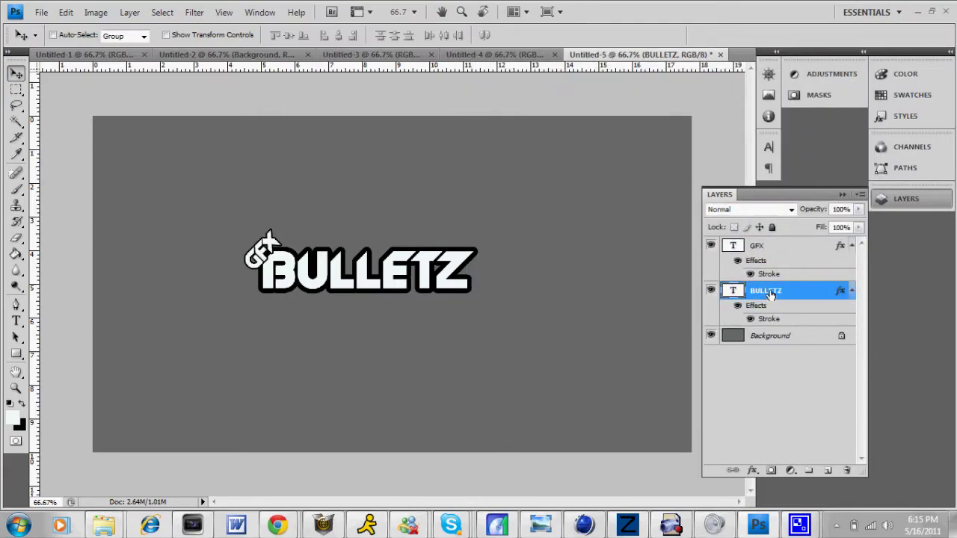
# Step: Rasterize both BULLETZ and GFX text layers and merge them into one layer named GFX
pyautogui.keyDown('shift'); pyautogui.click(789, 247); pyautogui.keyUp('shift')
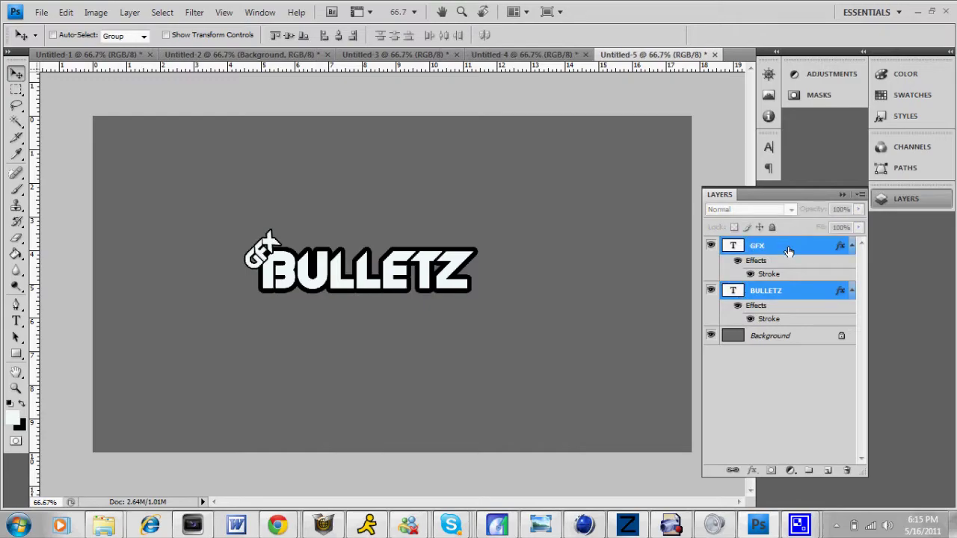
pyautogui.rightClick(789, 252)
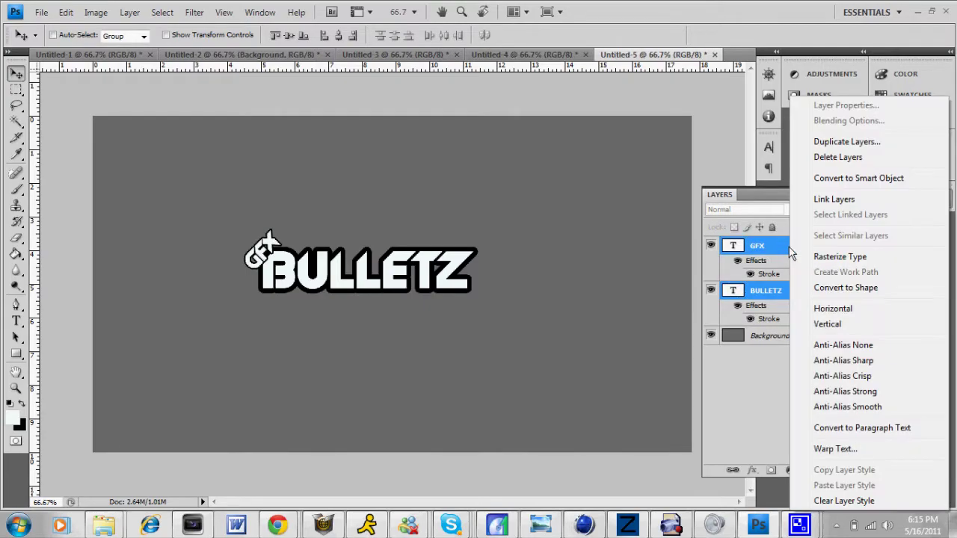
pyautogui.click(814, 261)
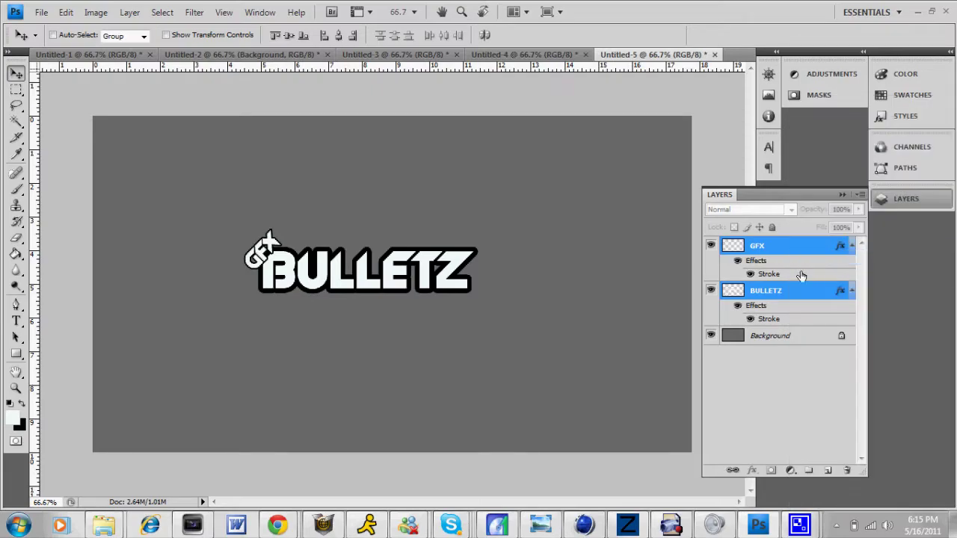
pyautogui.rightClick(785, 291)
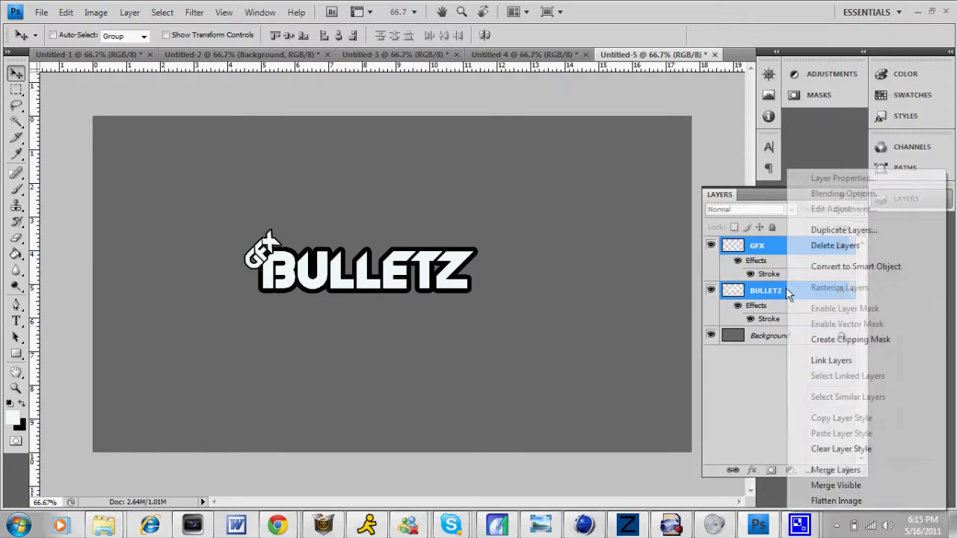
pyautogui.click(832, 471)
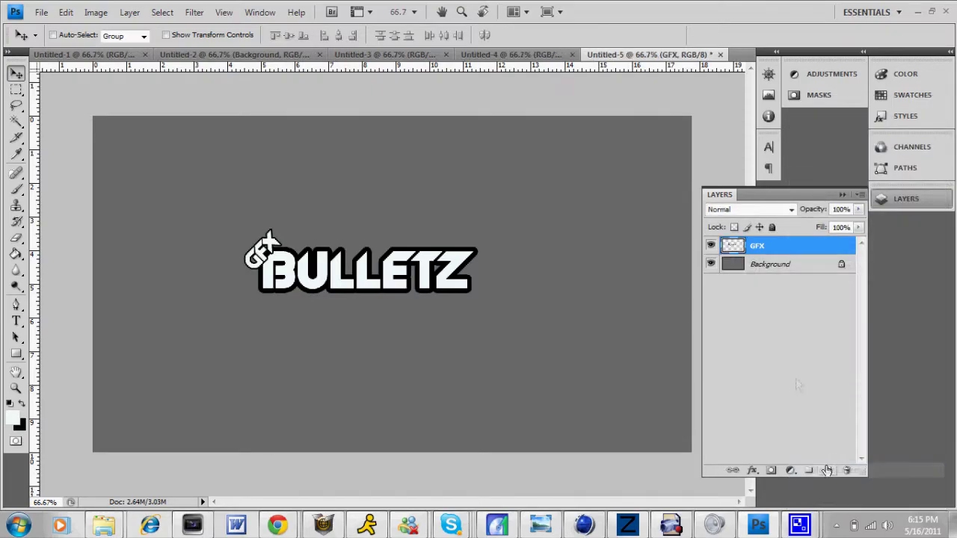
# Step: Open the Place dialog and browse to the user's home folder
pyautogui.click(795, 382)
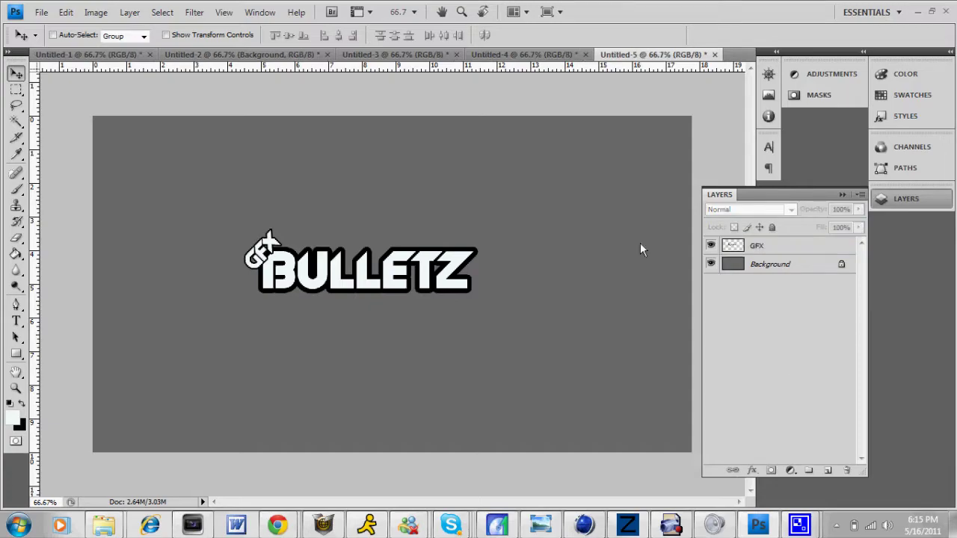
pyautogui.click(41, 12)
pyautogui.click(92, 258)
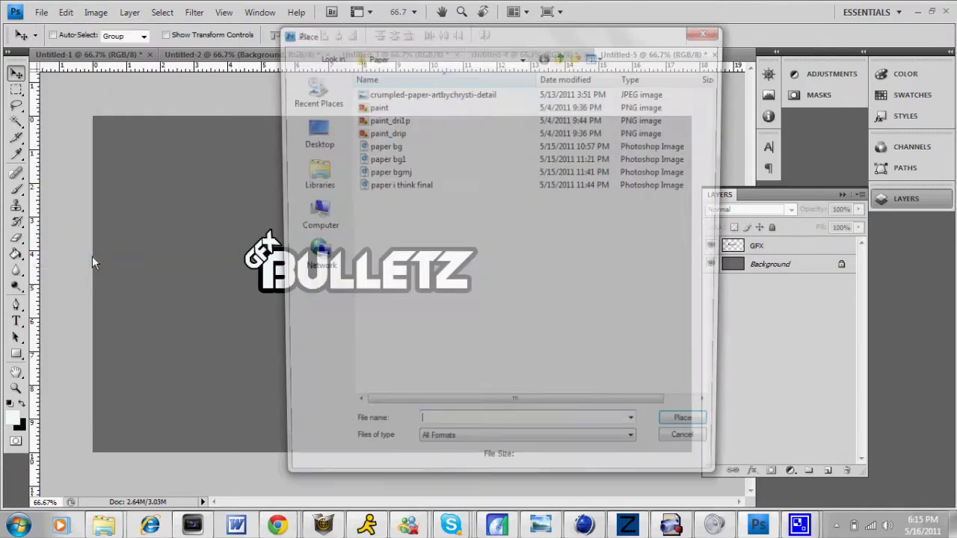
pyautogui.click(311, 132)
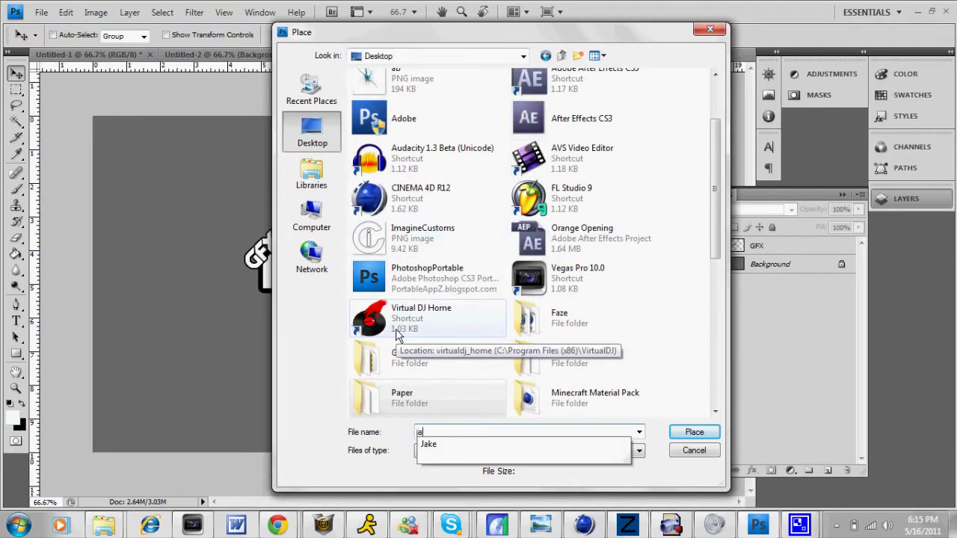
pyautogui.write('ja')
pyautogui.moveTo(716, 224); pyautogui.dragTo(714, 314)
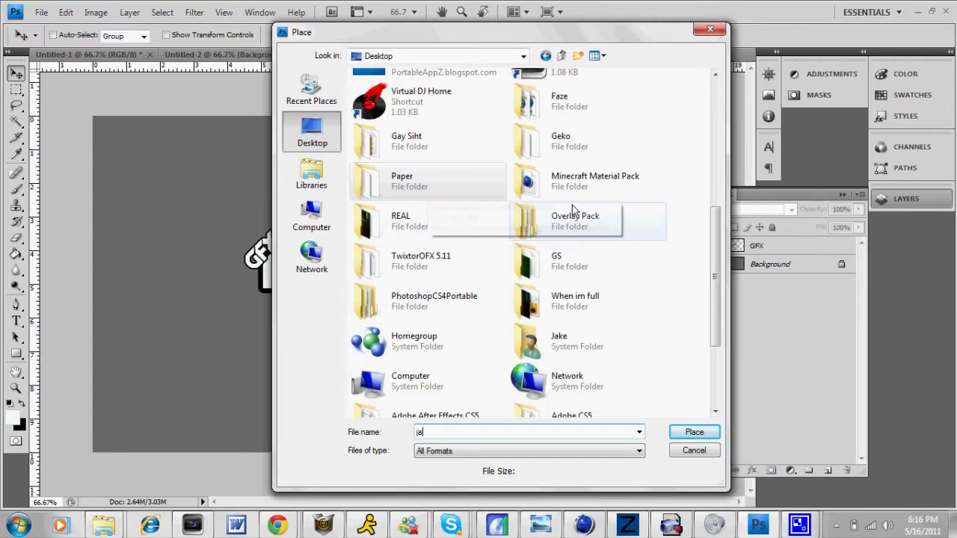
pyautogui.doubleClick(568, 335)
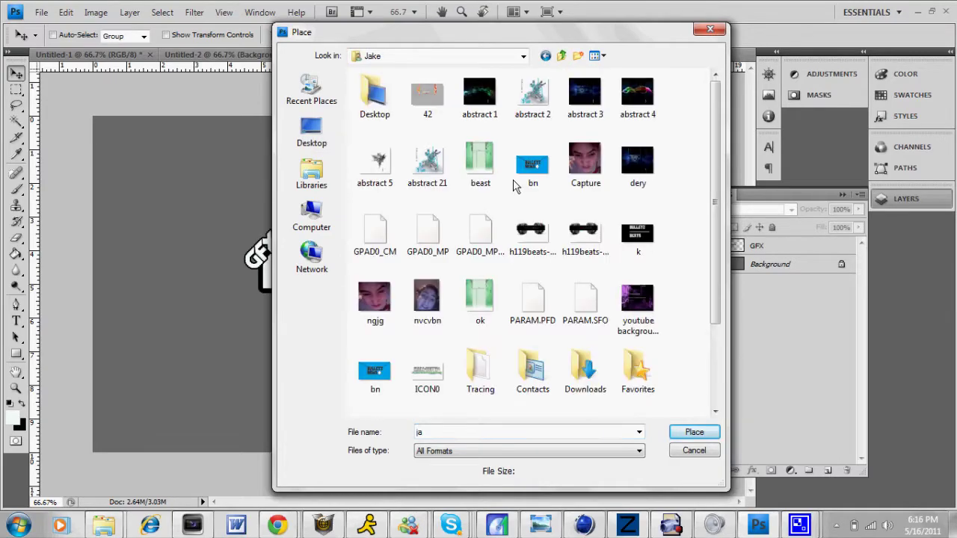
# Step: Go into Downloads and place paper.png into the document
pyautogui.click(532, 432)
pyautogui.press('BackSpace')
pyautogui.press('BackSpace')
pyautogui.write('do')
pyautogui.press('Down')
pyautogui.press('Down')
pyautogui.press('Return')
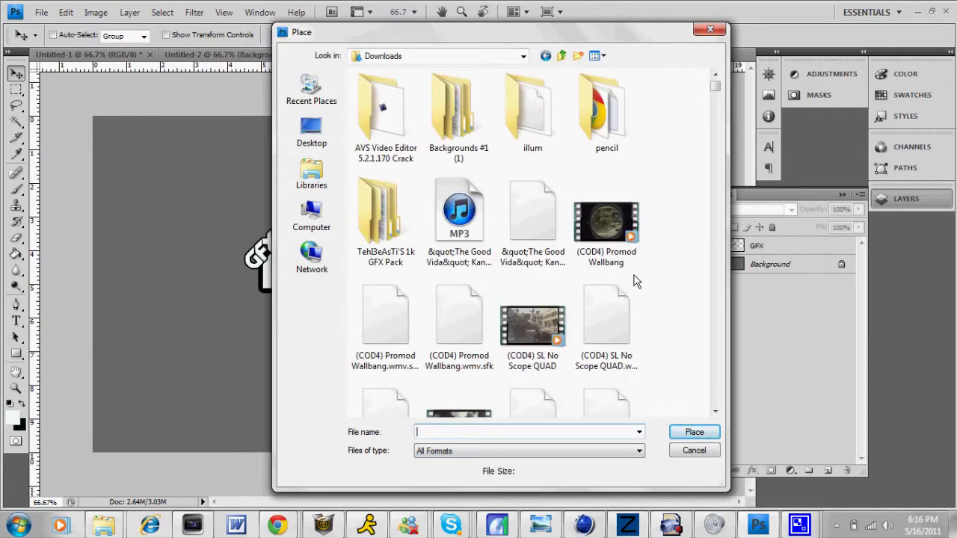
pyautogui.write('paa')
pyautogui.press('BackSpace')
pyautogui.write('per.png')
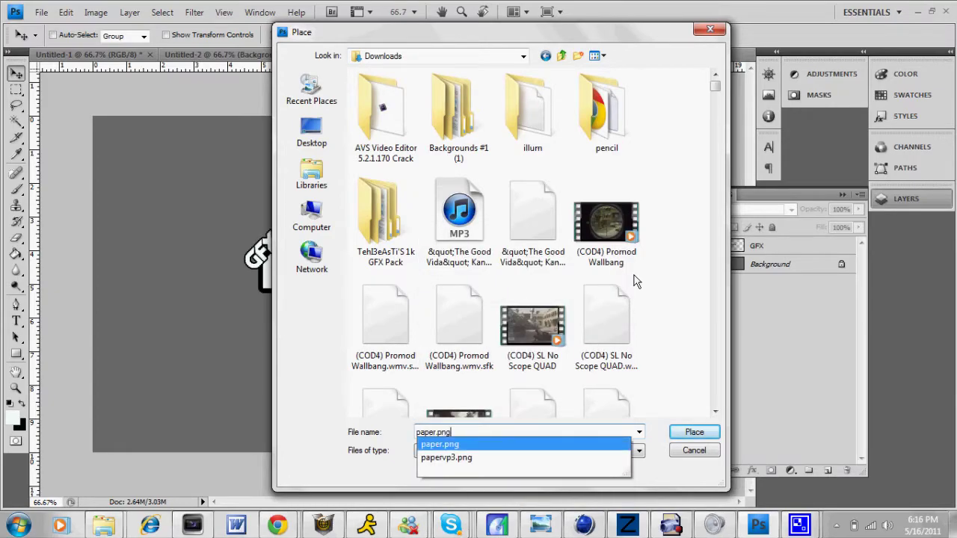
pyautogui.press('Return')
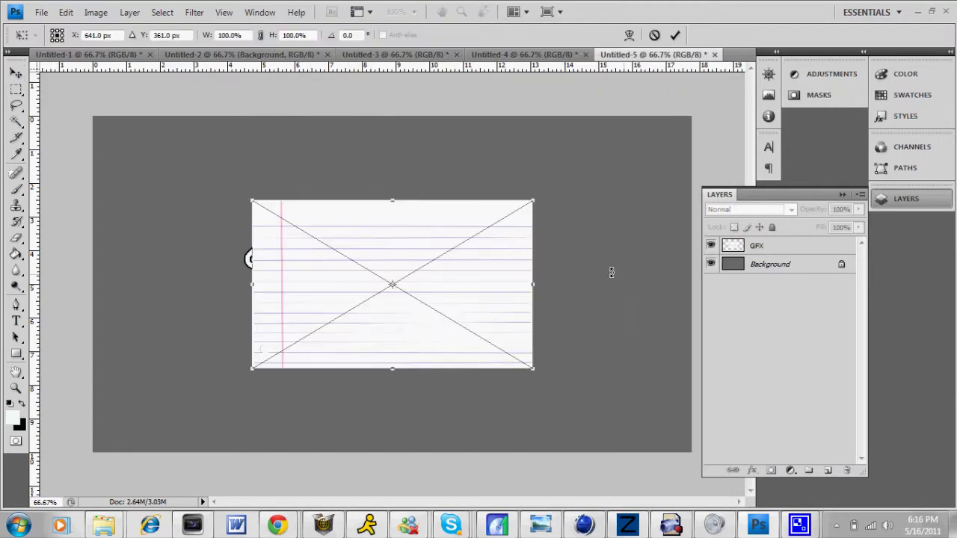
# Step: Move the paper image left over the logo, stretch it to 107.7% width, and commit it
pyautogui.moveTo(509, 270); pyautogui.dragTo(457, 266)
pyautogui.moveTo(198, 280); pyautogui.dragTo(177, 284)
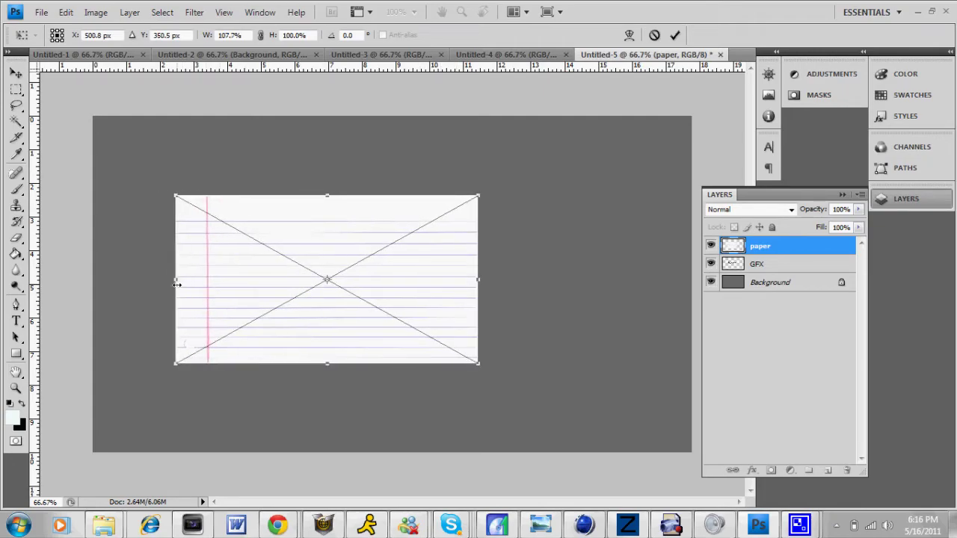
pyautogui.rightClick(251, 288)
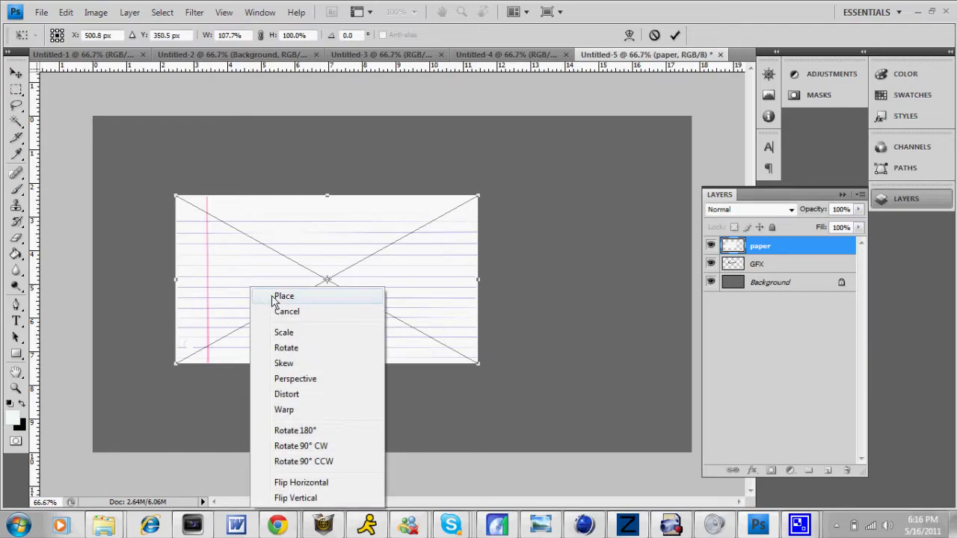
pyautogui.click(283, 297)
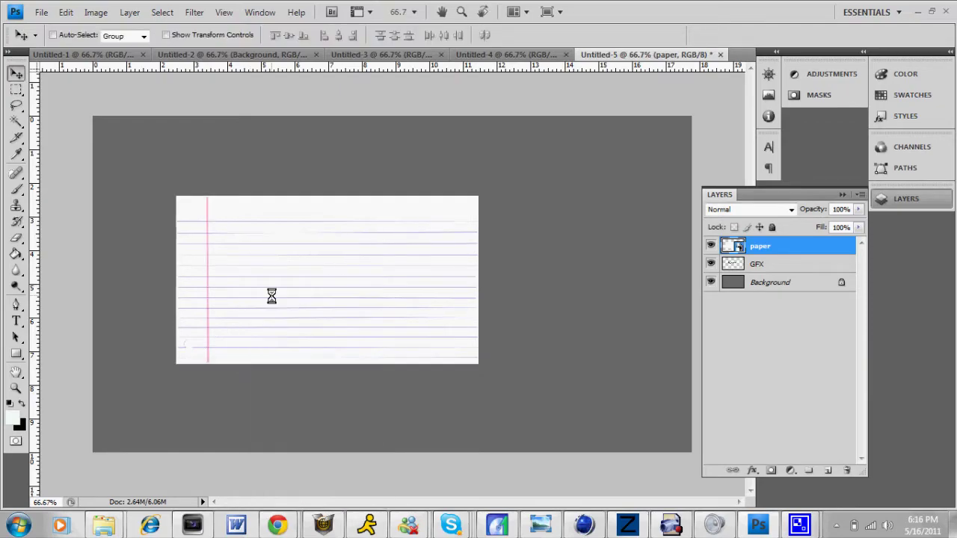
pyautogui.click(785, 266)
# Step: Magic Wand select the grey area outside the letters while the paper layer is active
pyautogui.click(18, 122)
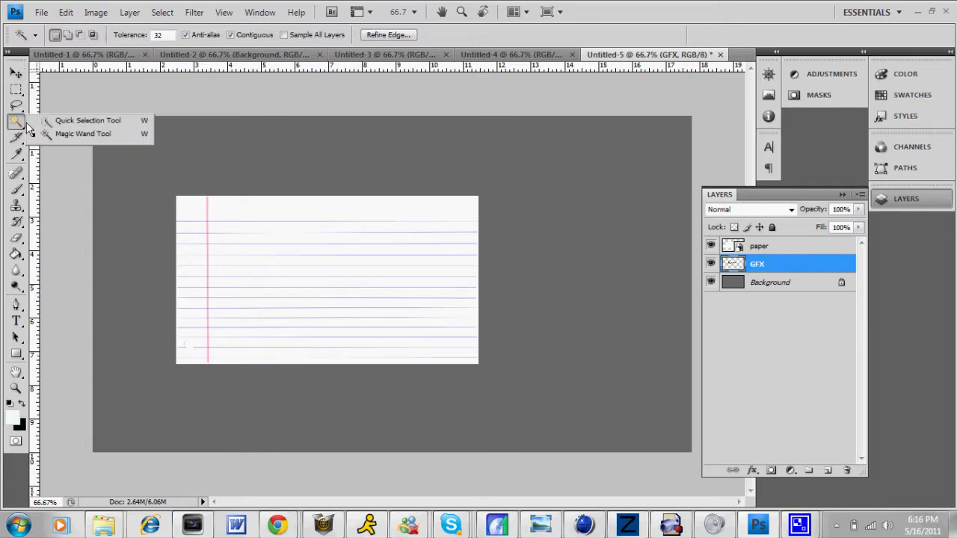
pyautogui.click(149, 149)
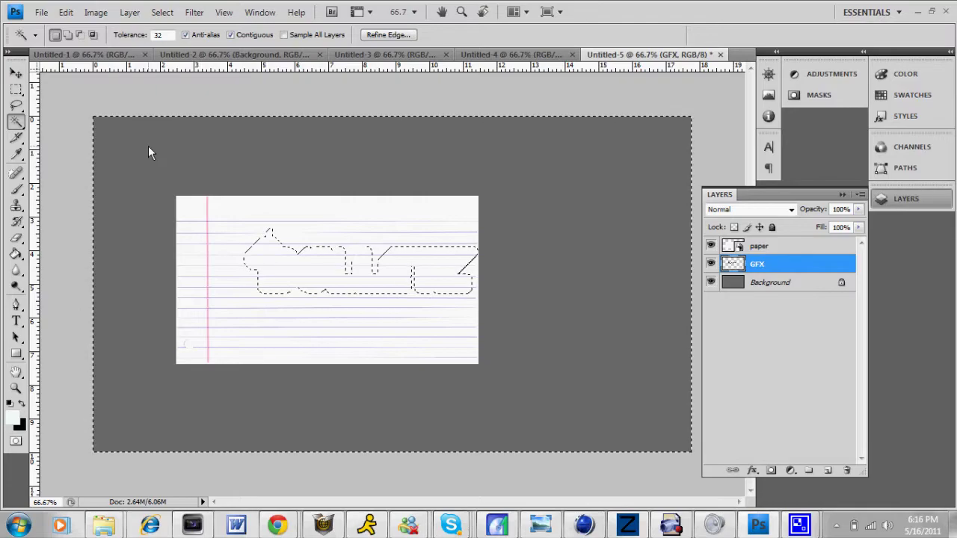
pyautogui.click(158, 13)
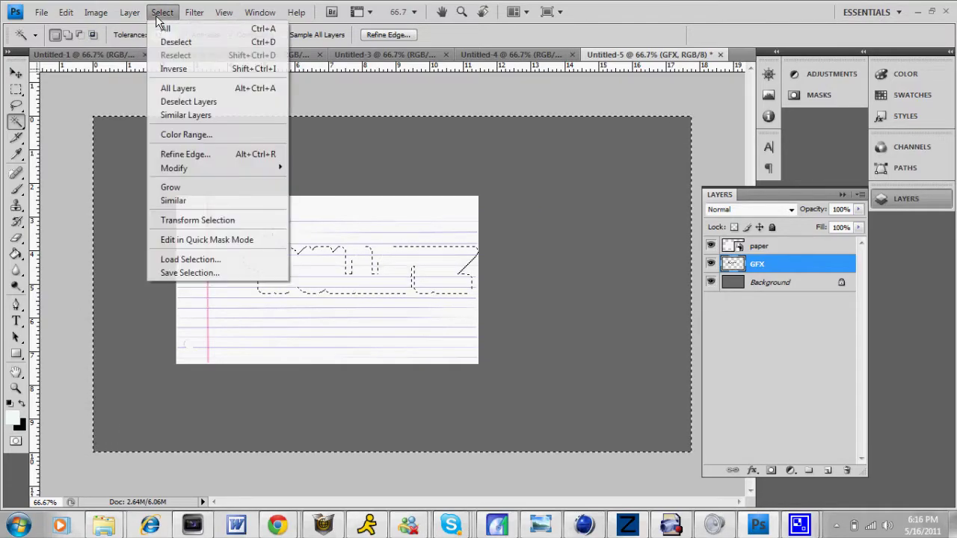
pyautogui.click(174, 69)
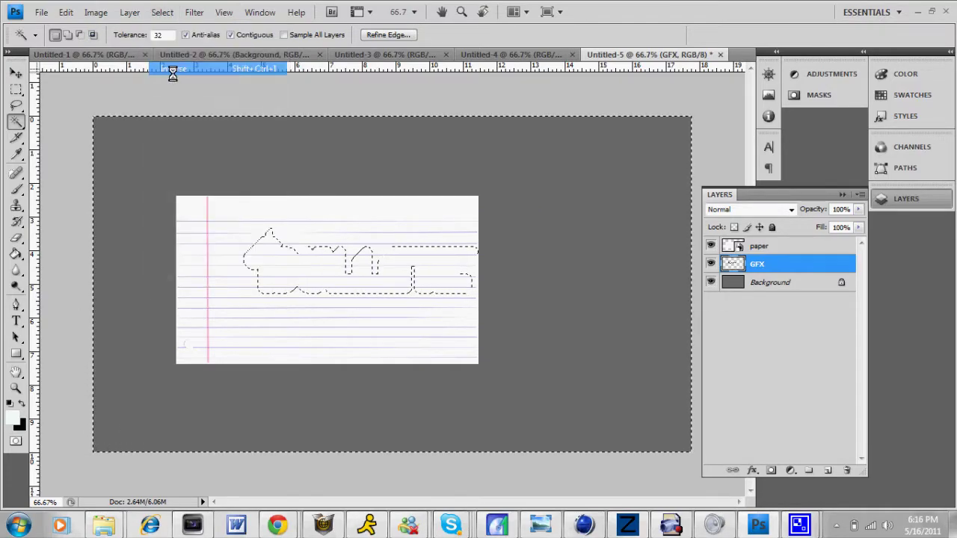
pyautogui.click(762, 247)
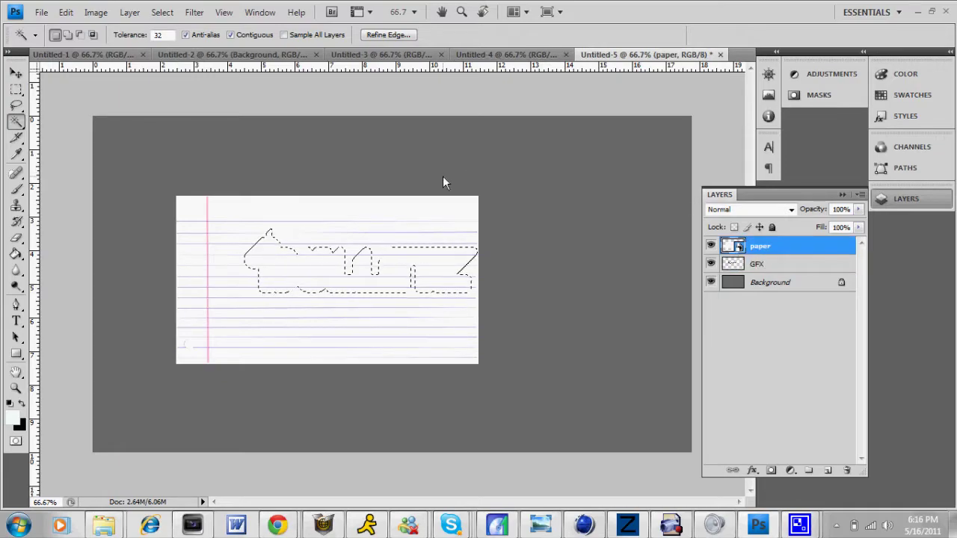
pyautogui.click(161, 12)
pyautogui.click(173, 68)
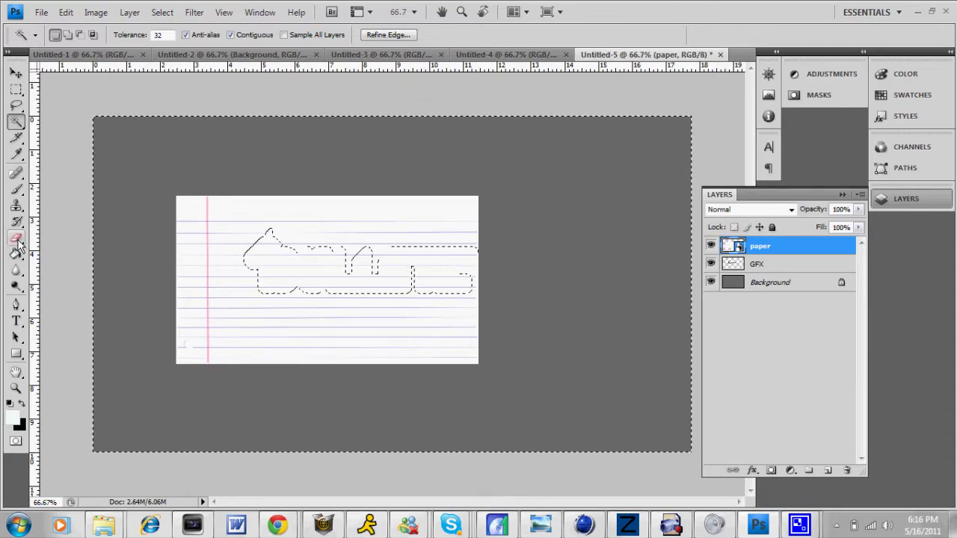
# Step: Rasterize the paper layer and erase the paper outside the letter shapes
pyautogui.click(16, 239)
pyautogui.click(486, 207)
pyautogui.click(415, 197)
pyautogui.moveTo(118, 130)
pyautogui.mouseDown()
pyautogui.moveTo(240, 136)
pyautogui.moveTo(287, 78)
pyautogui.moveTo(361, 133)
pyautogui.moveTo(229, 216)
pyautogui.mouseUp()
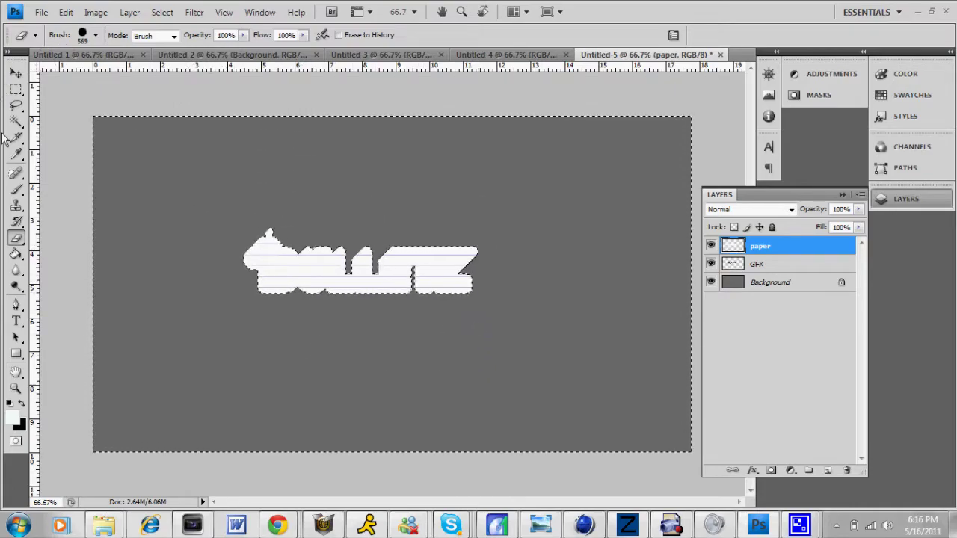
pyautogui.click(15, 74)
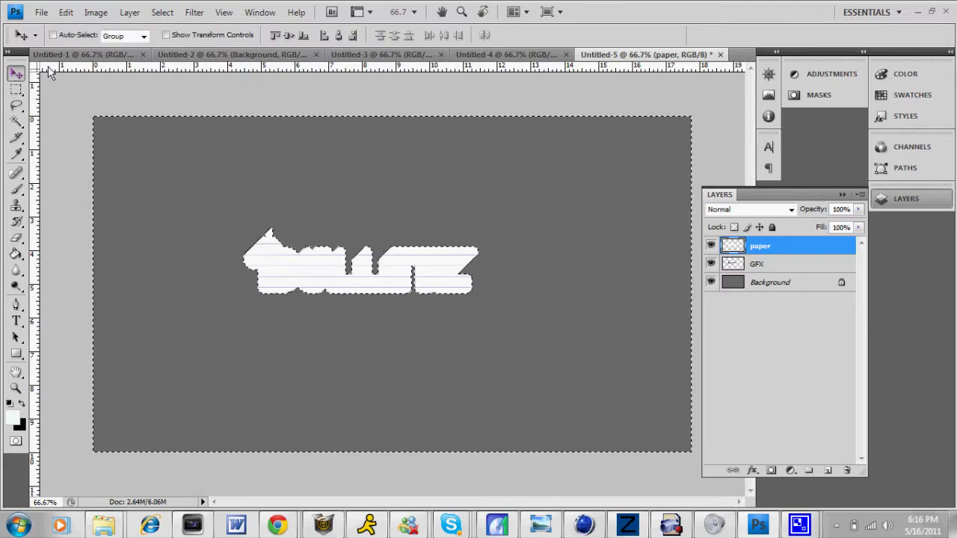
# Step: Set the paper layer's blend mode to Exclusion and make GFX the active layer
pyautogui.click(794, 212)
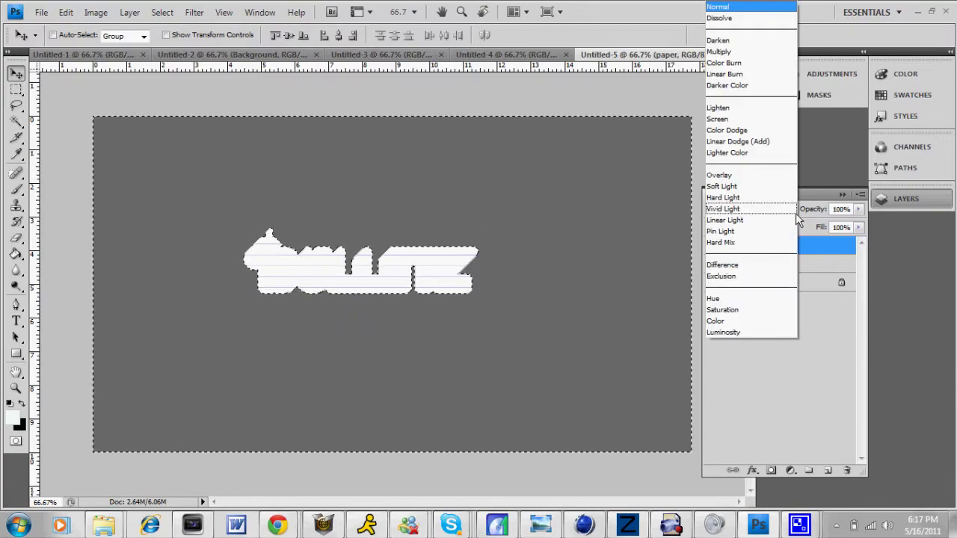
pyautogui.click(757, 276)
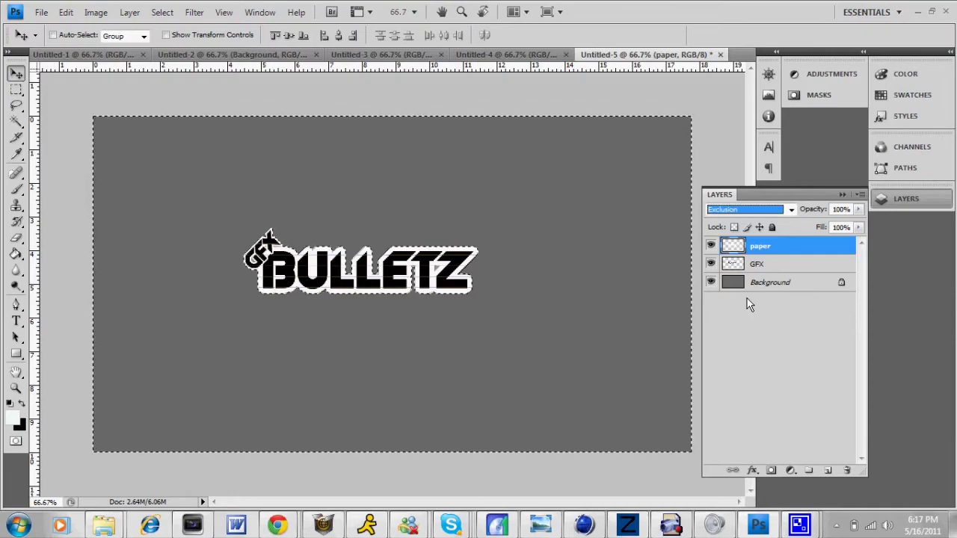
pyautogui.click(758, 265)
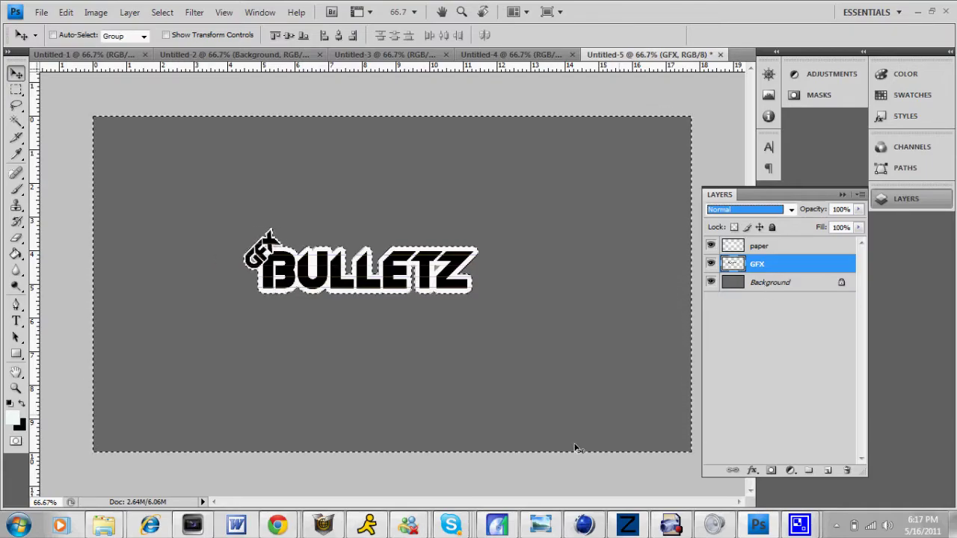
pyautogui.moveTo(277, 526)
pyautogui.click(308, 455)
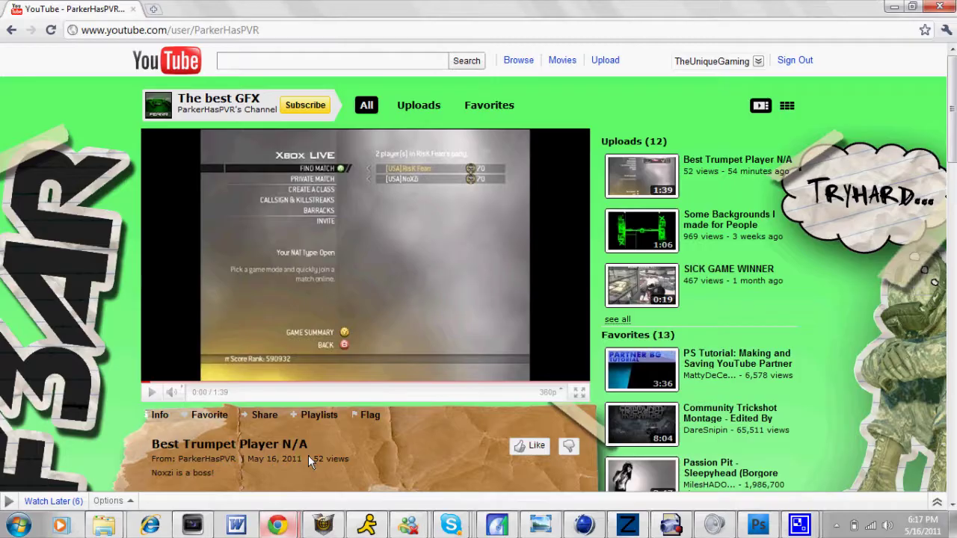
pyautogui.click(758, 61)
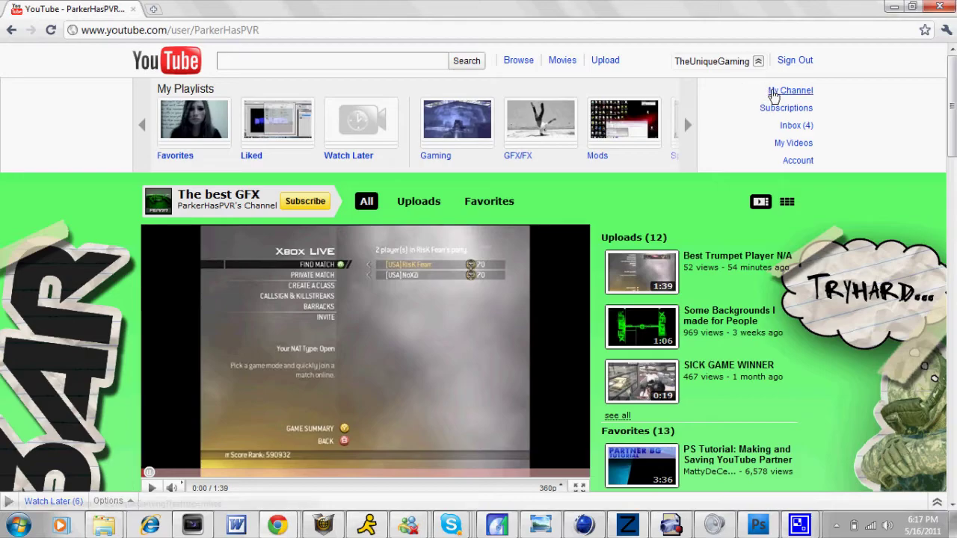
pyautogui.click(773, 93)
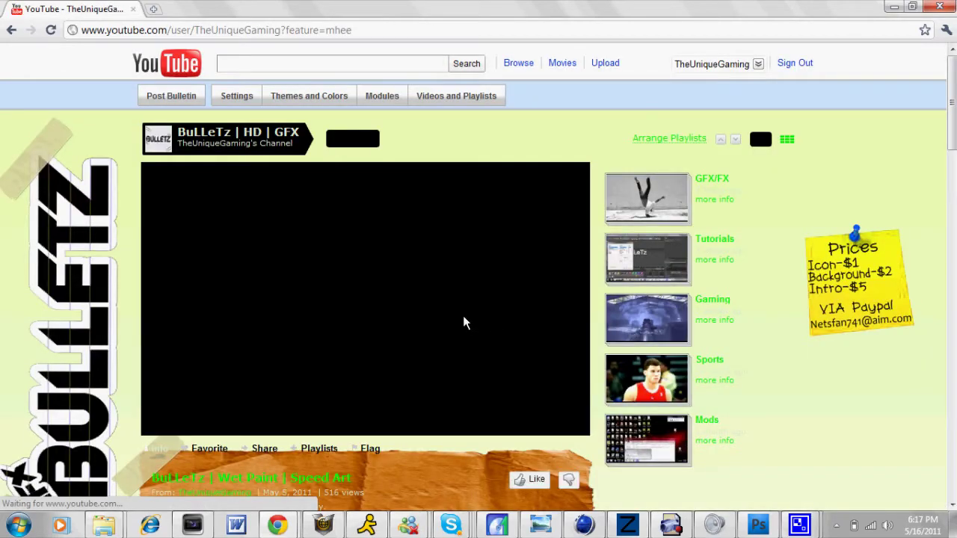
pyautogui.moveTo(951, 108); pyautogui.dragTo(953, 251)
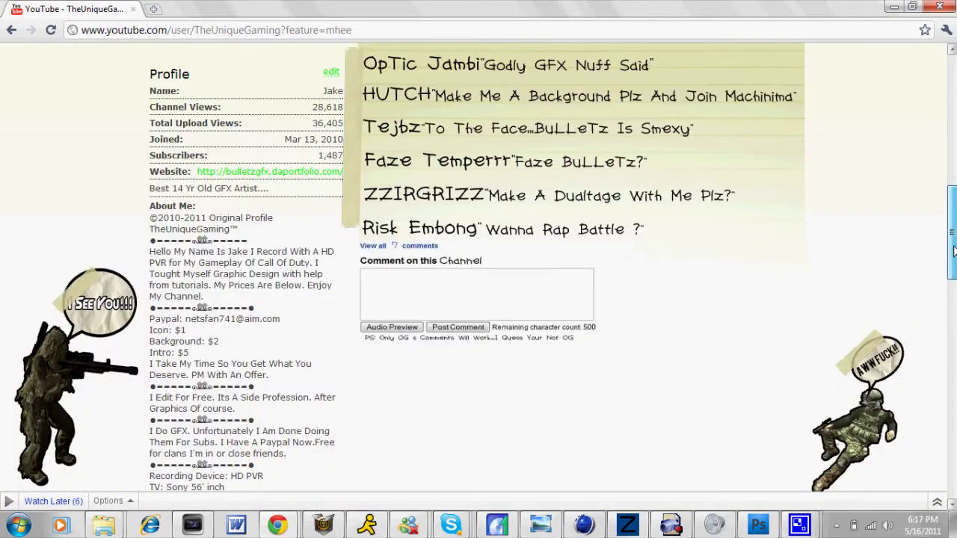
pyautogui.scroll(-3, 598, 206)
pyautogui.scroll(1, 598, 206)
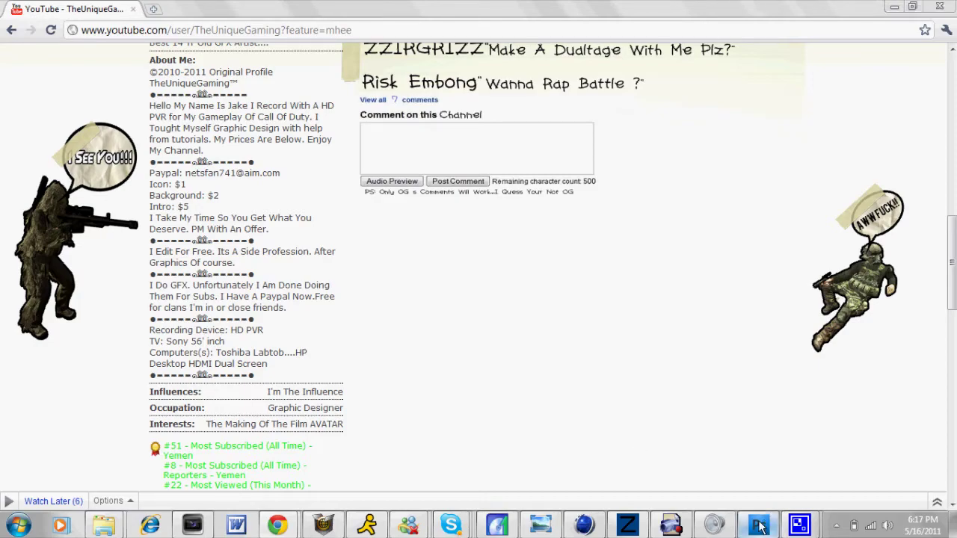
pyautogui.click(757, 525)
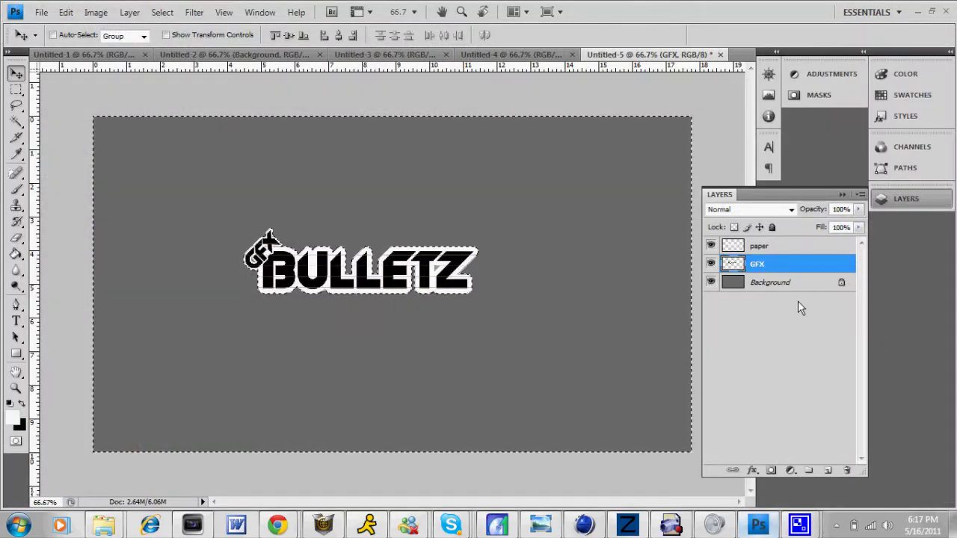
# Step: Deselect the logo and set up a 13 px Eraser on the GFX layer
pyautogui.click(810, 343)
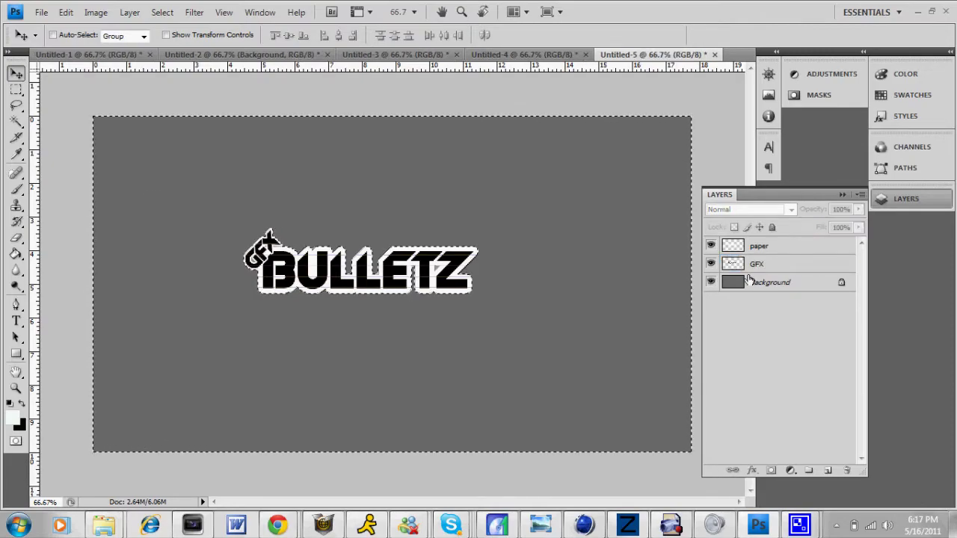
pyautogui.hotkey('ctrl', 'd')
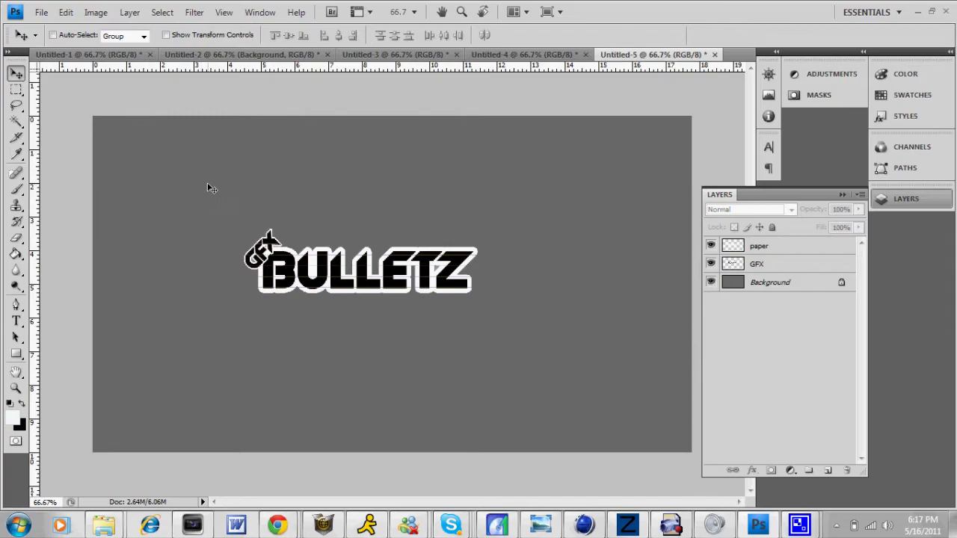
pyautogui.click(16, 238)
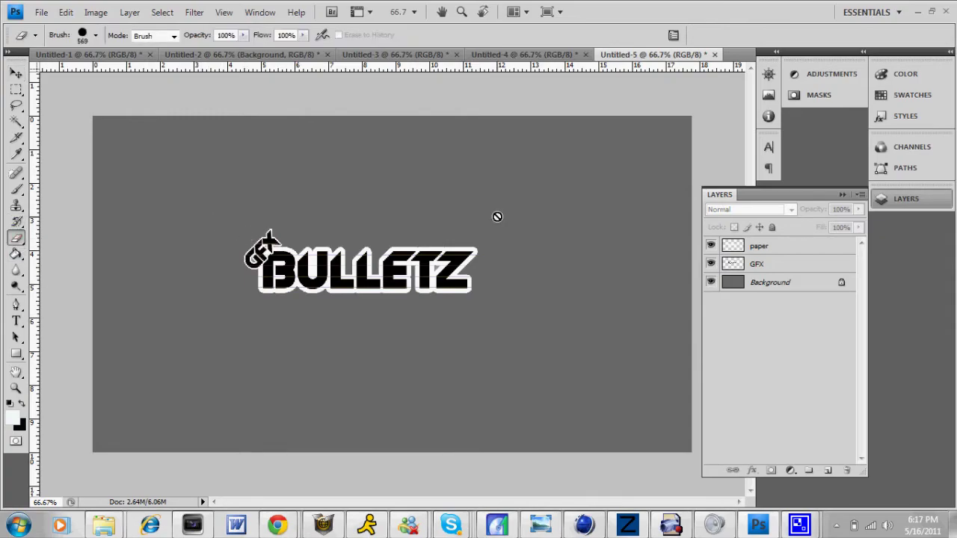
pyautogui.click(827, 271)
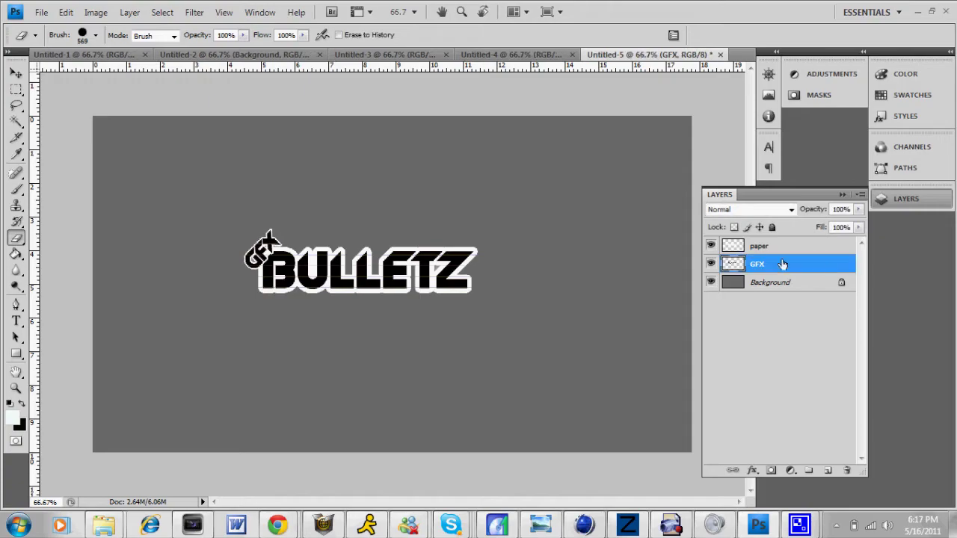
pyautogui.click(96, 35)
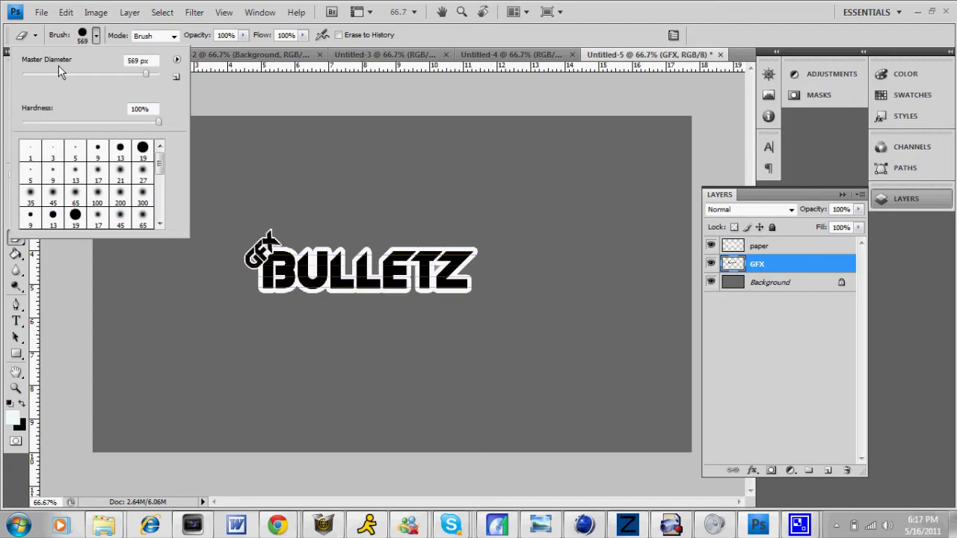
pyautogui.moveTo(32, 72); pyautogui.dragTo(31, 72)
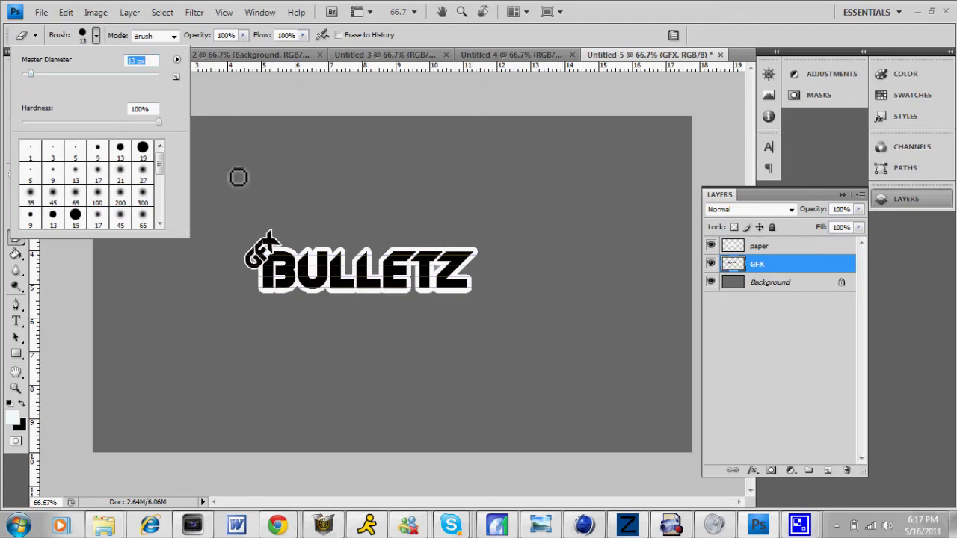
pyautogui.click(275, 233)
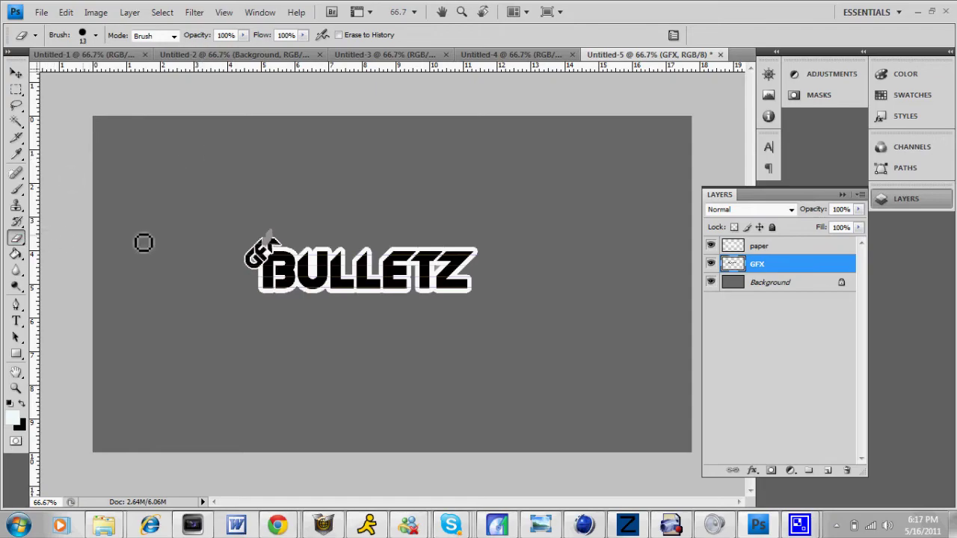
# Step: Erase the GFX tag beside the B and check transparency by toggling the Background layer
pyautogui.moveTo(258, 262)
pyautogui.mouseDown()
pyautogui.moveTo(263, 249)
pyautogui.moveTo(257, 273)
pyautogui.moveTo(283, 241)
pyautogui.moveTo(257, 266)
pyautogui.mouseUp()
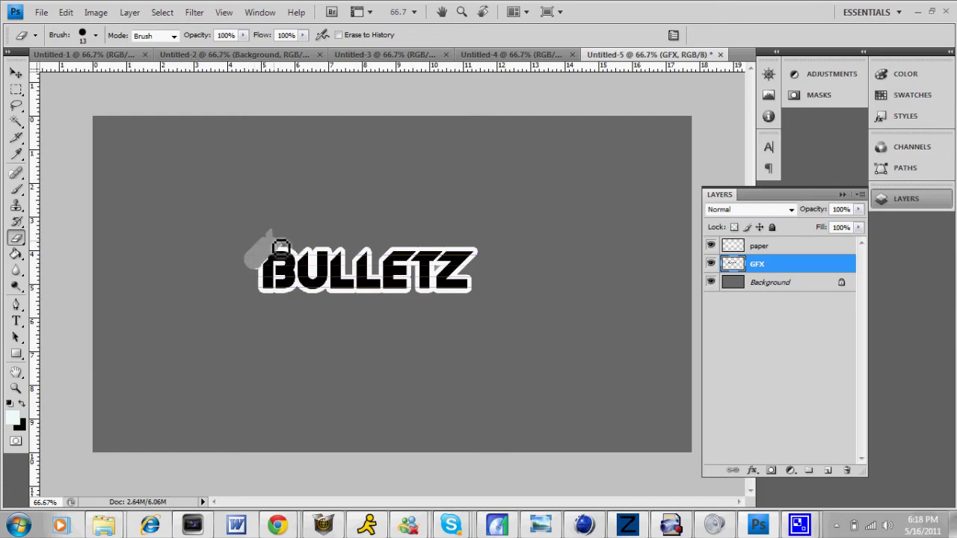
pyautogui.moveTo(287, 254); pyautogui.dragTo(262, 274)
pyautogui.click(711, 282)
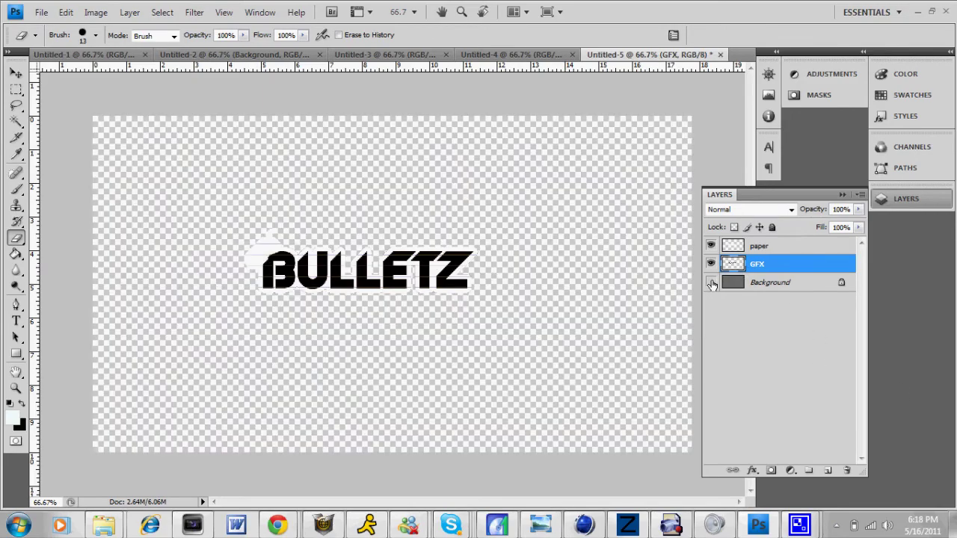
pyautogui.click(711, 283)
# Step: Undo the erasures with Edit > Undo and Step Backward to restore the GFX tag
pyautogui.click(66, 12)
pyautogui.click(89, 30)
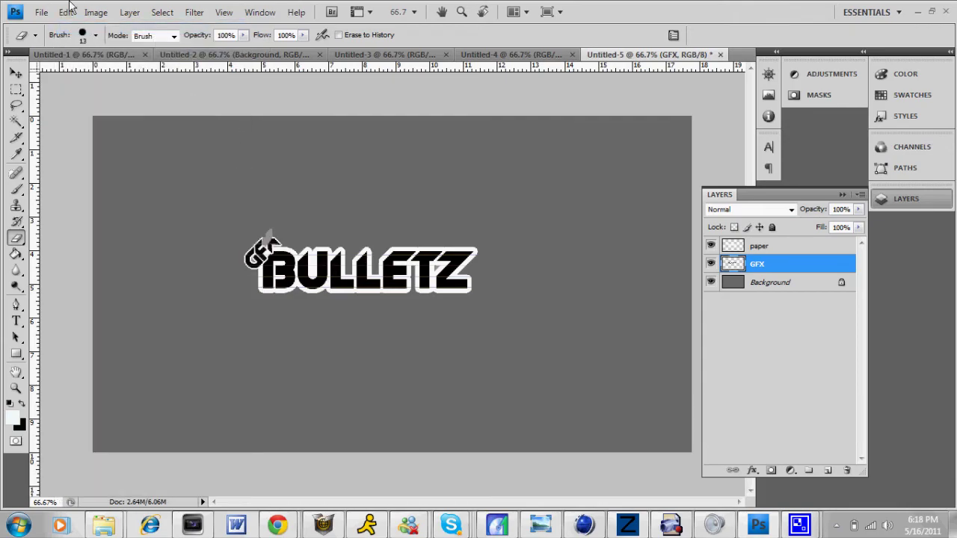
pyautogui.click(64, 13)
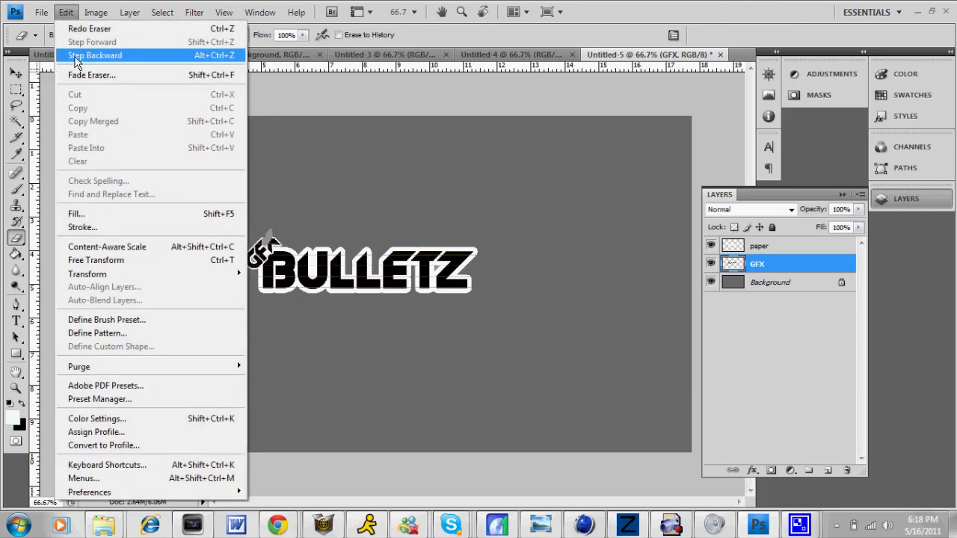
pyautogui.click(94, 56)
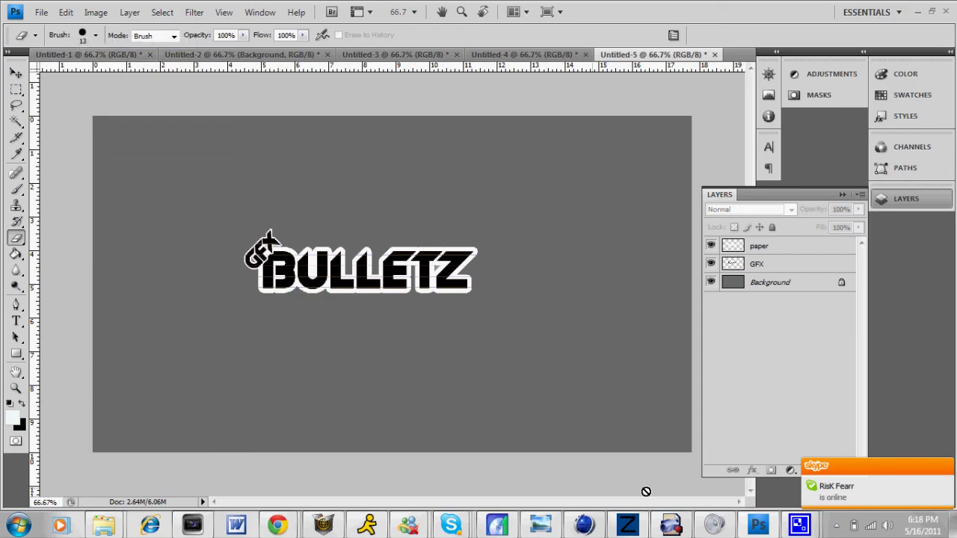